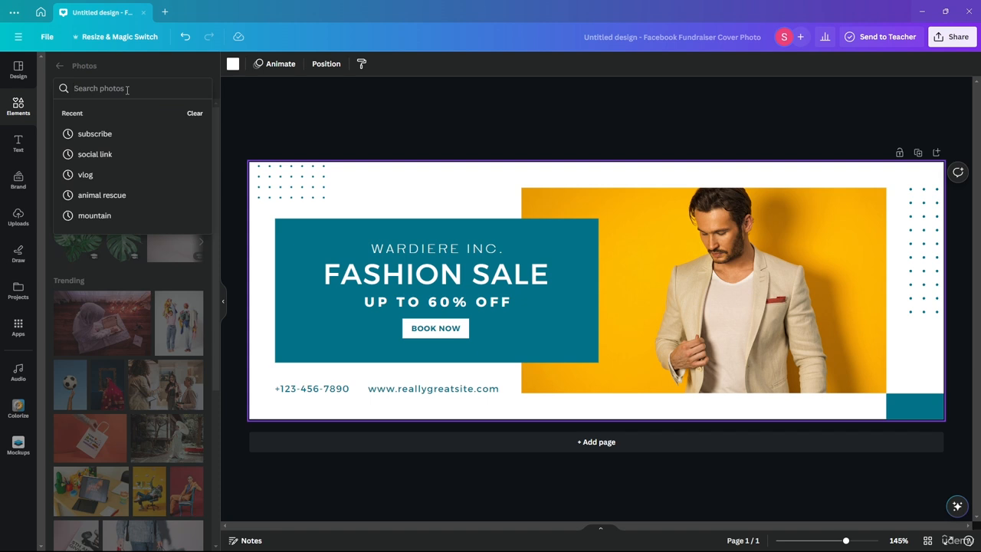
# Search the photo library for "selfie"
pyautogui.write('selfie')
pyautogui.press('Return')
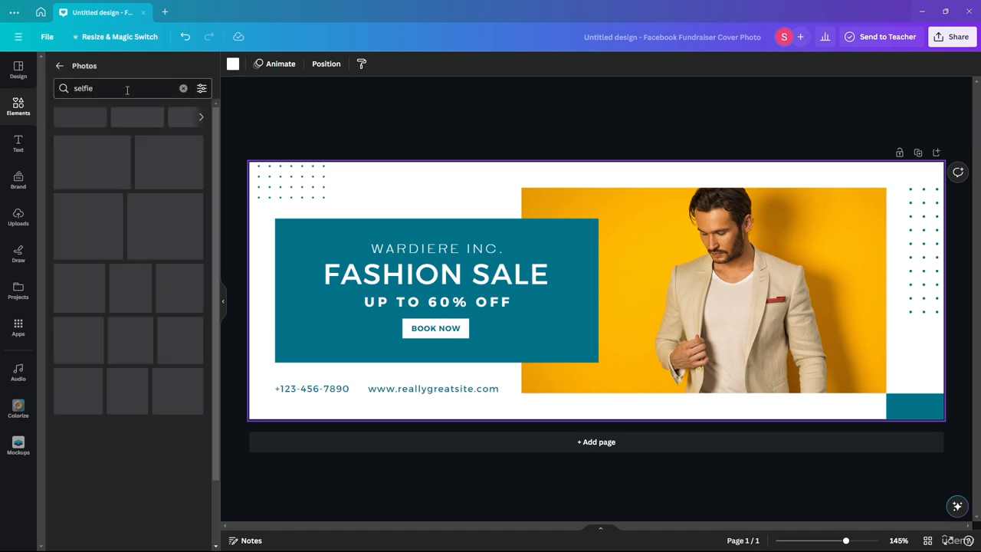
# Search the photo library for "suit" and browse the resulting photos
pyautogui.click(93, 87)
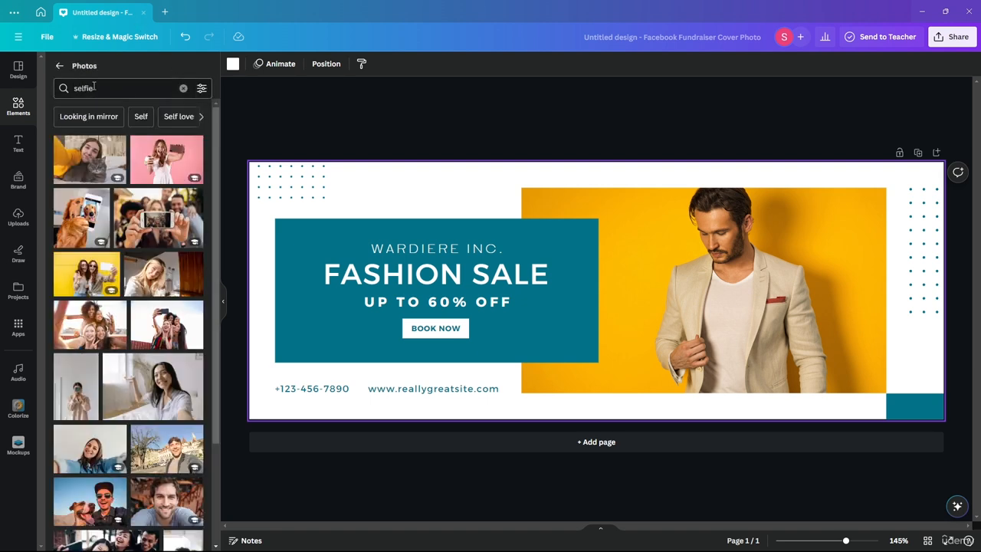
pyautogui.write('suit')
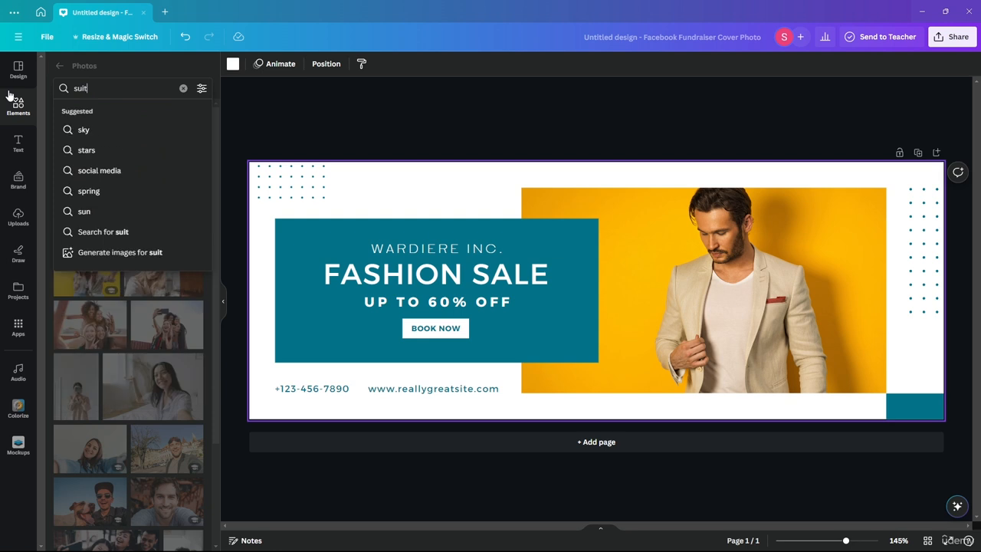
pyautogui.press('Return')
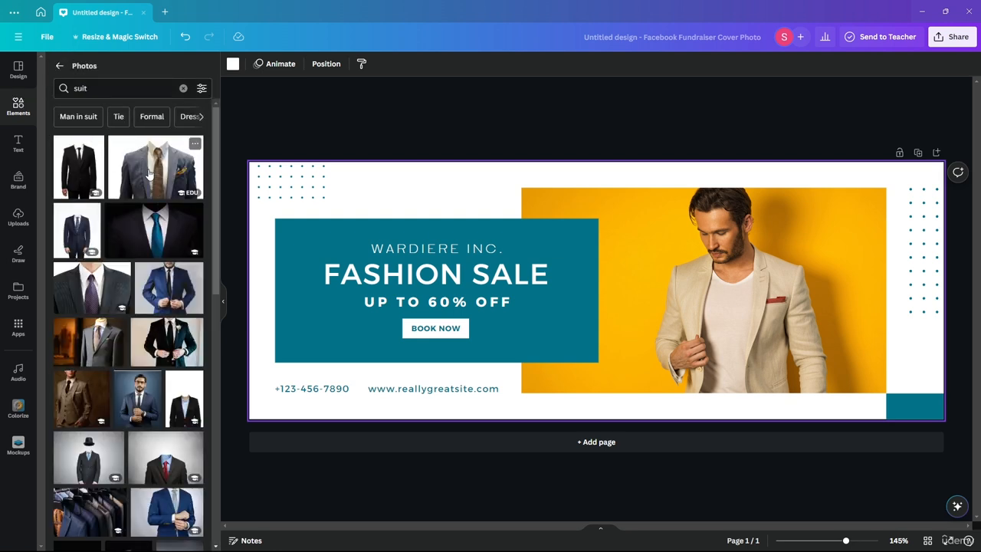
pyautogui.scroll(-3, 149, 174)
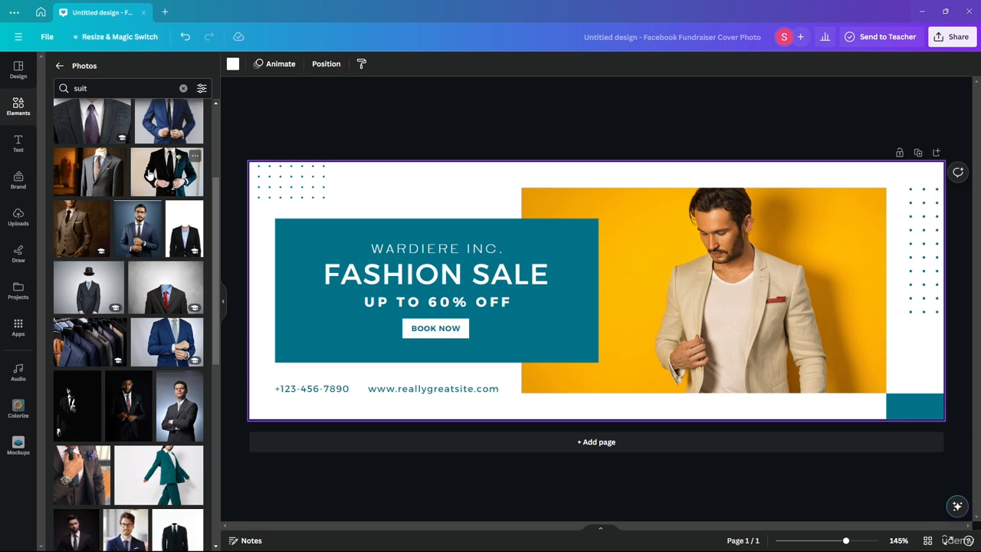
pyautogui.scroll(-3, 149, 174)
pyautogui.scroll(-3, 150, 174)
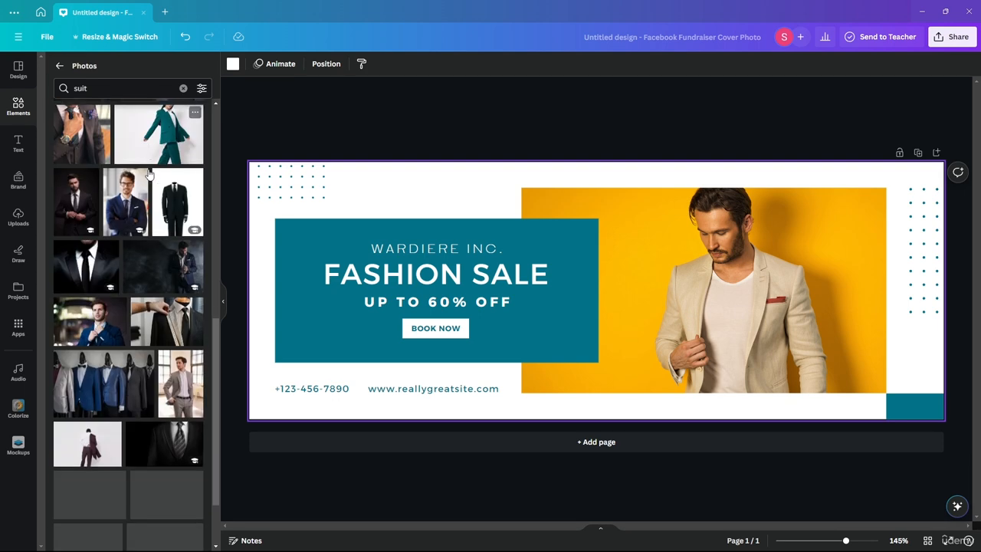
pyautogui.scroll(-3, 149, 174)
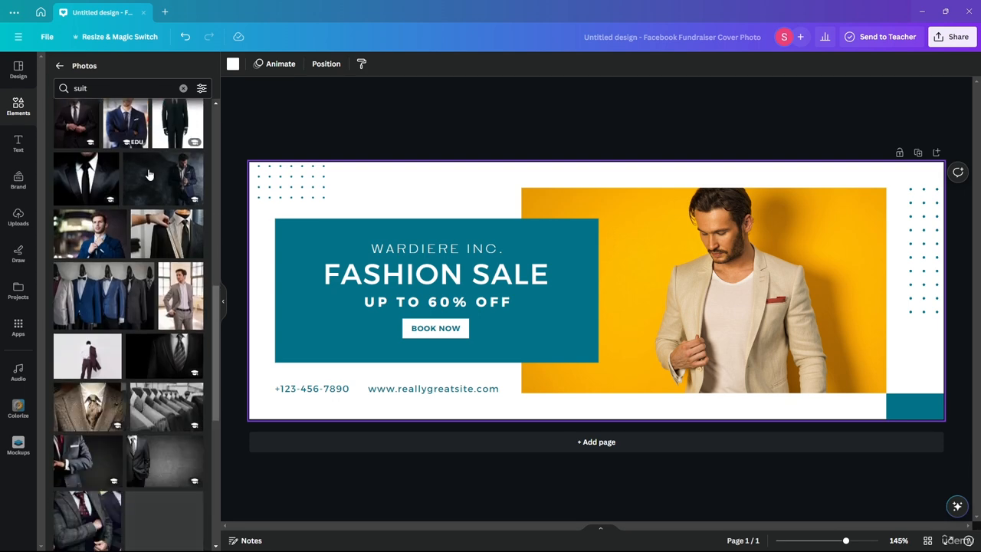
pyautogui.scroll(10, 149, 170)
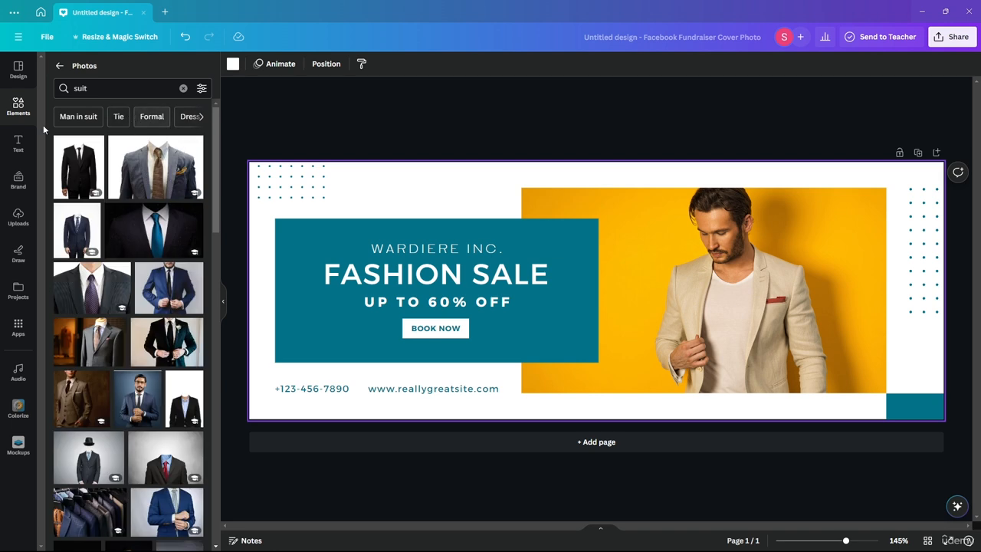
pyautogui.click(713, 292)
pyautogui.press('Delete')
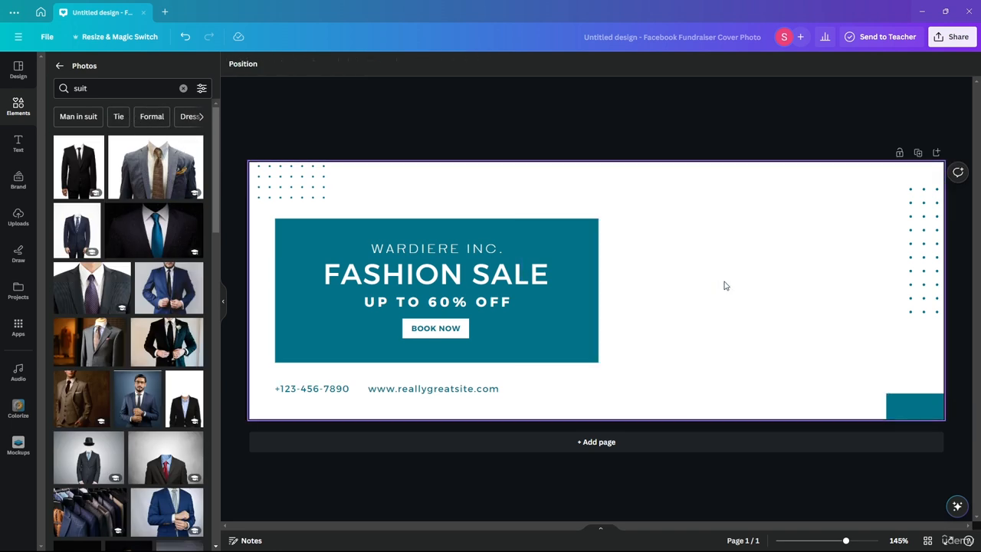
pyautogui.hotkey('ctrl', 'z')
pyautogui.click(717, 284)
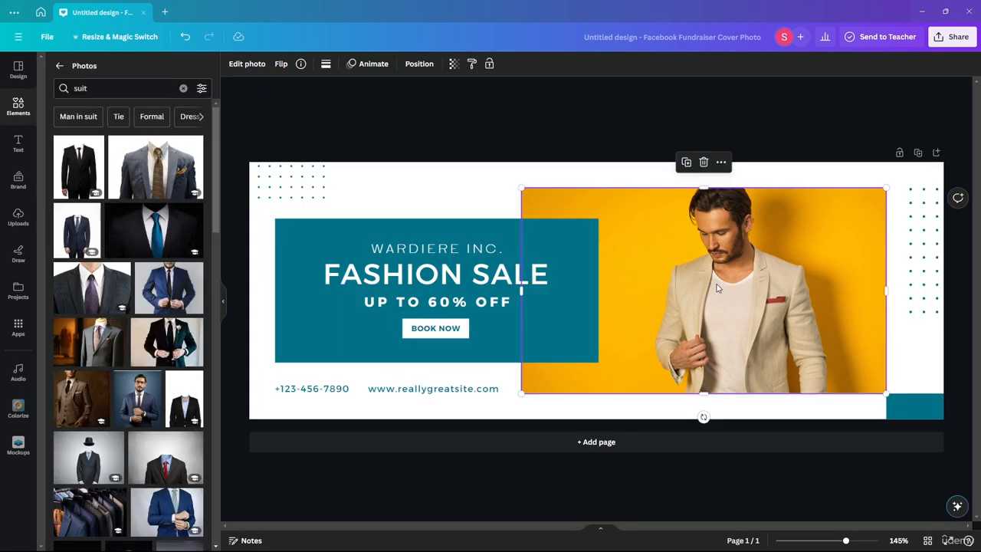
pyautogui.doubleClick(716, 286)
pyautogui.press('Escape')
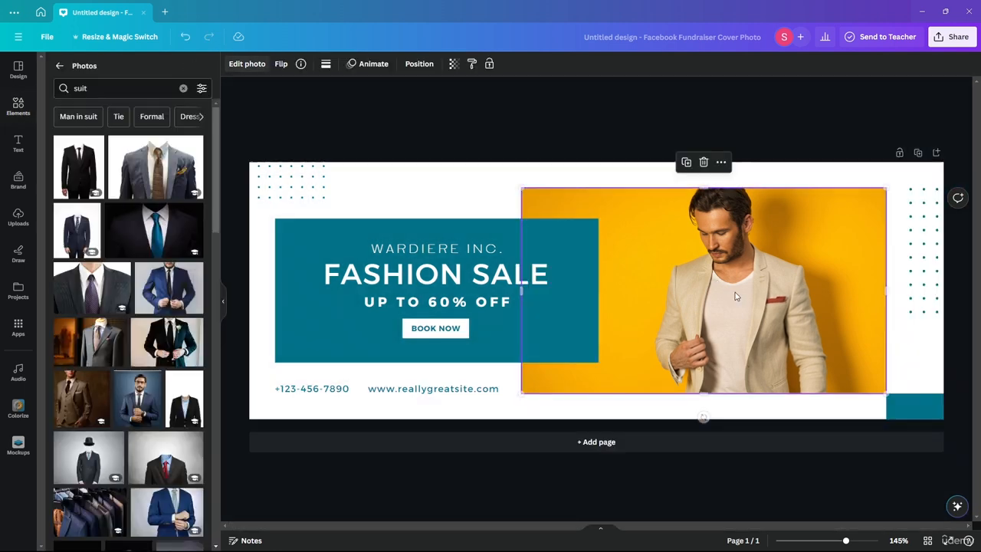
pyautogui.rightClick(734, 289)
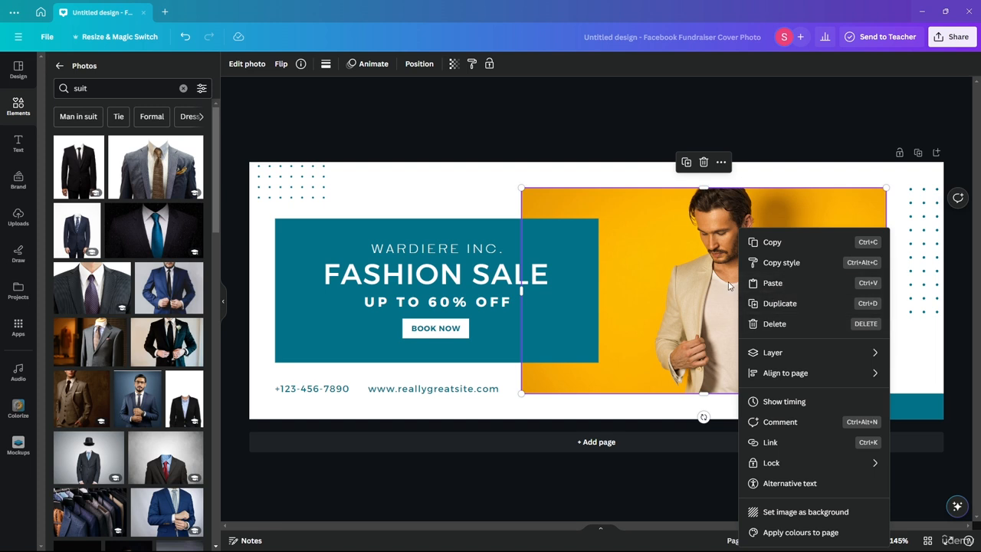
pyautogui.click(684, 304)
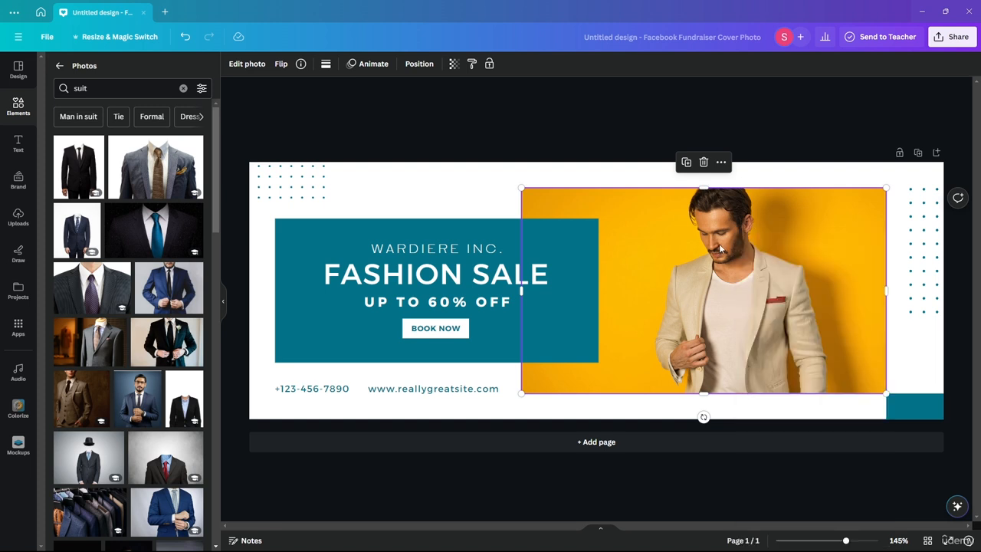
pyautogui.press('Delete')
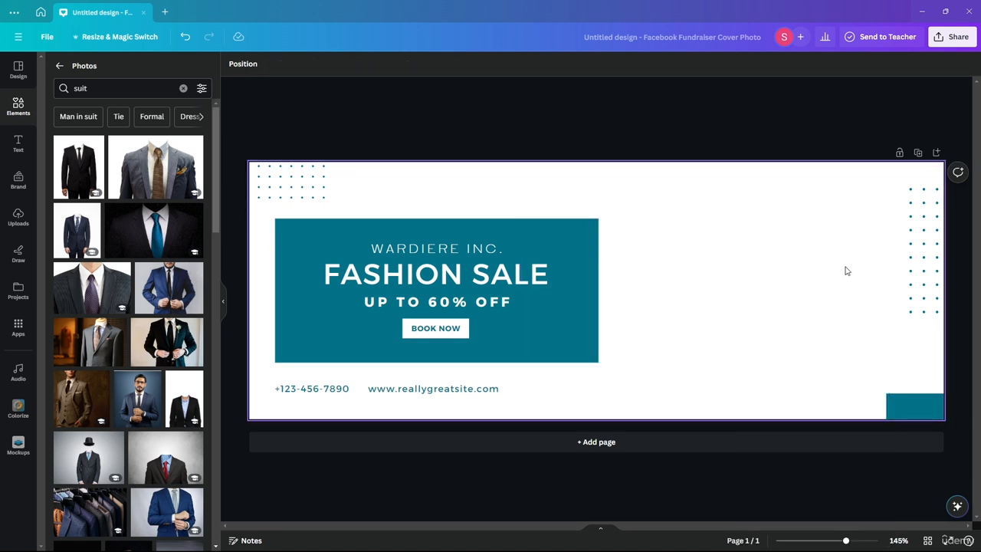
pyautogui.hotkey('ctrl', 'z')
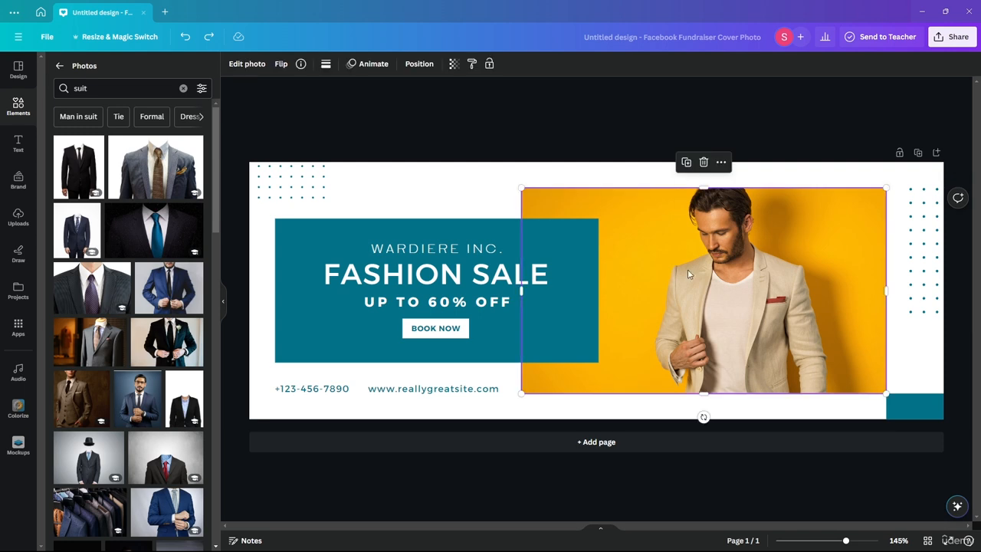
# Examine the crop settings and the available effects for the photo of the man in the beige blazer
pyautogui.doubleClick(742, 273)
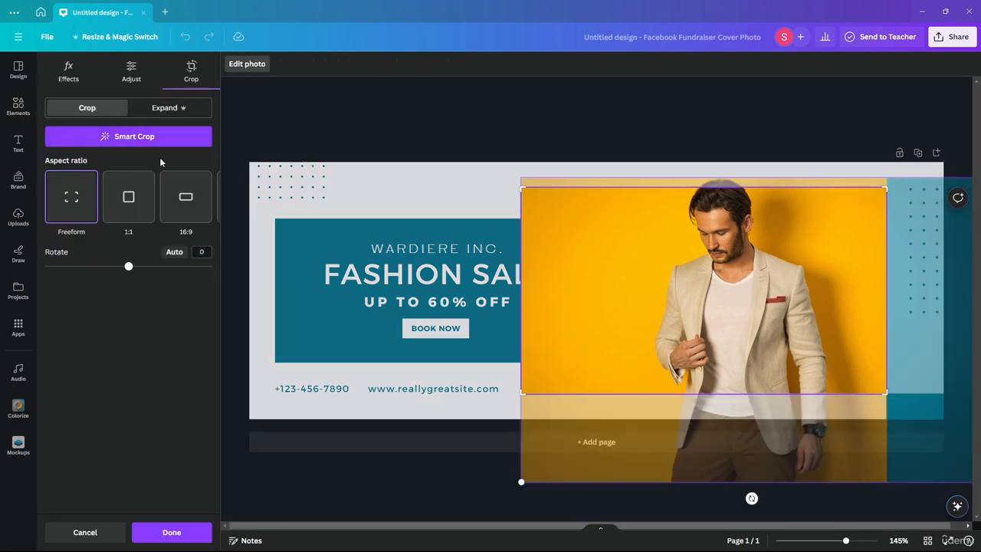
pyautogui.click(244, 77)
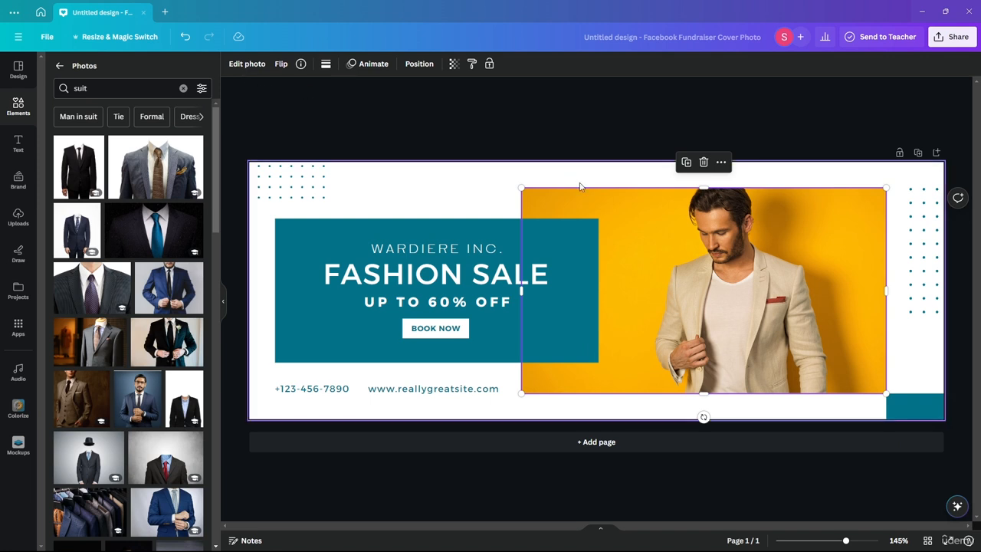
pyautogui.click(247, 65)
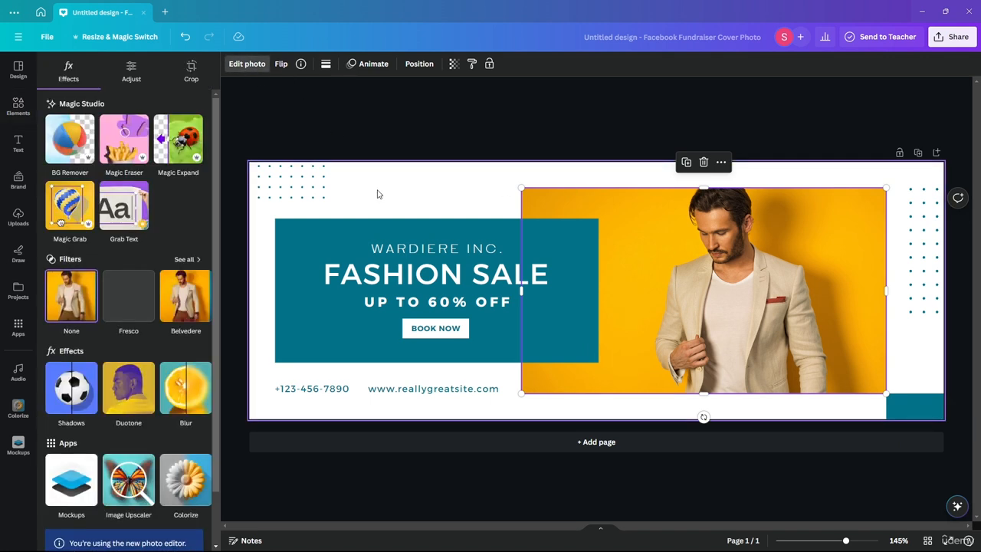
pyautogui.scroll(-2, 188, 268)
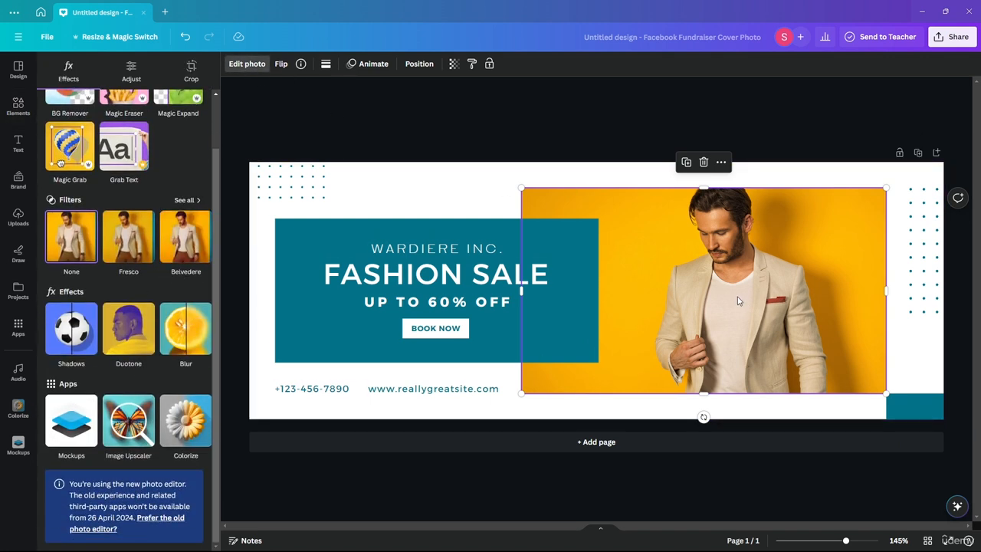
pyautogui.rightClick(686, 245)
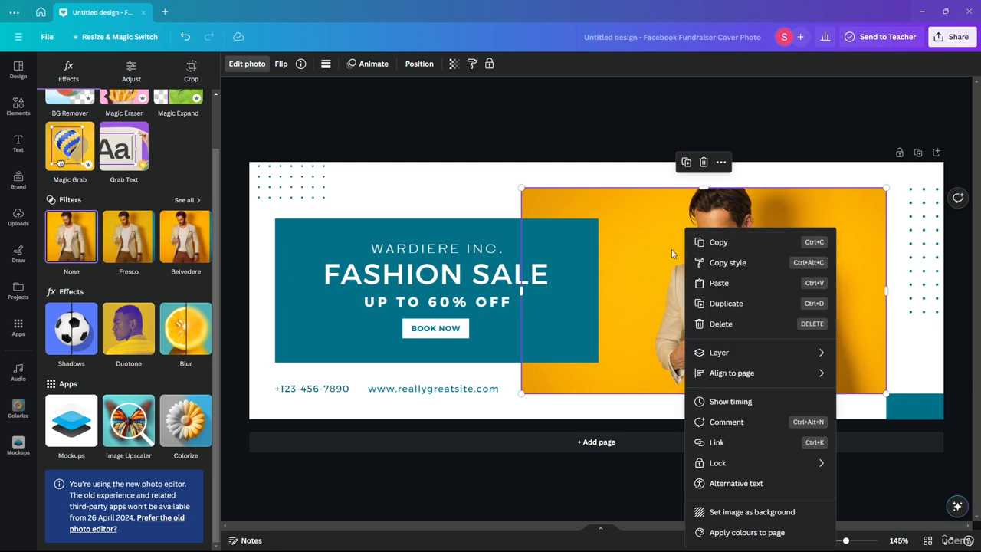
pyautogui.click(701, 324)
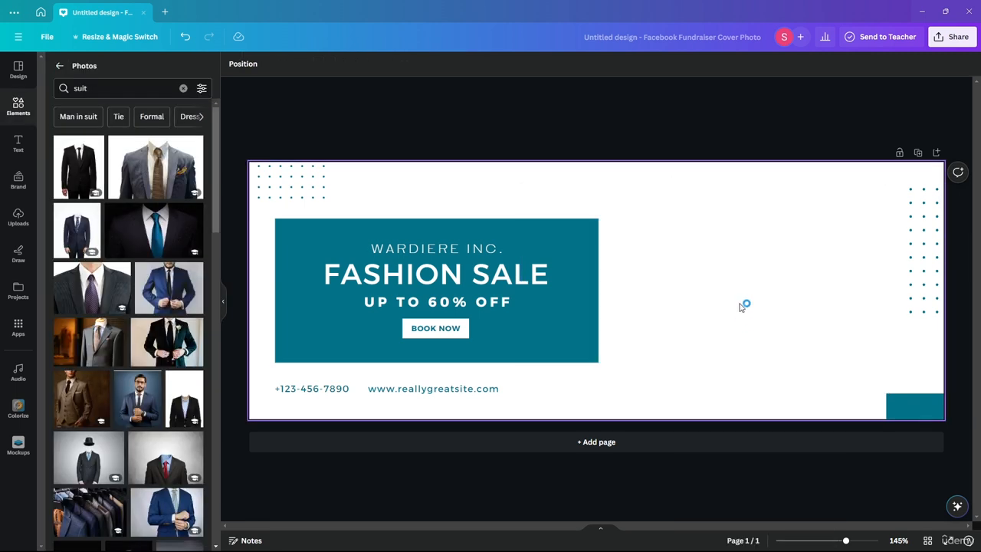
pyautogui.hotkey('ctrl', 'z')
# Try applying the colours of the yellow-background photo to the whole page, and undo the colour change
pyautogui.rightClick(699, 287)
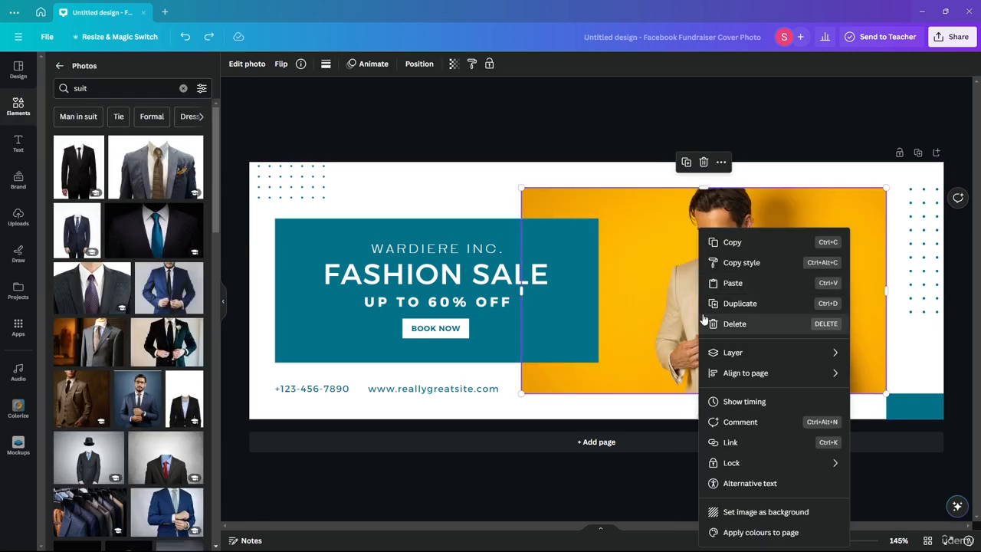
pyautogui.click(740, 375)
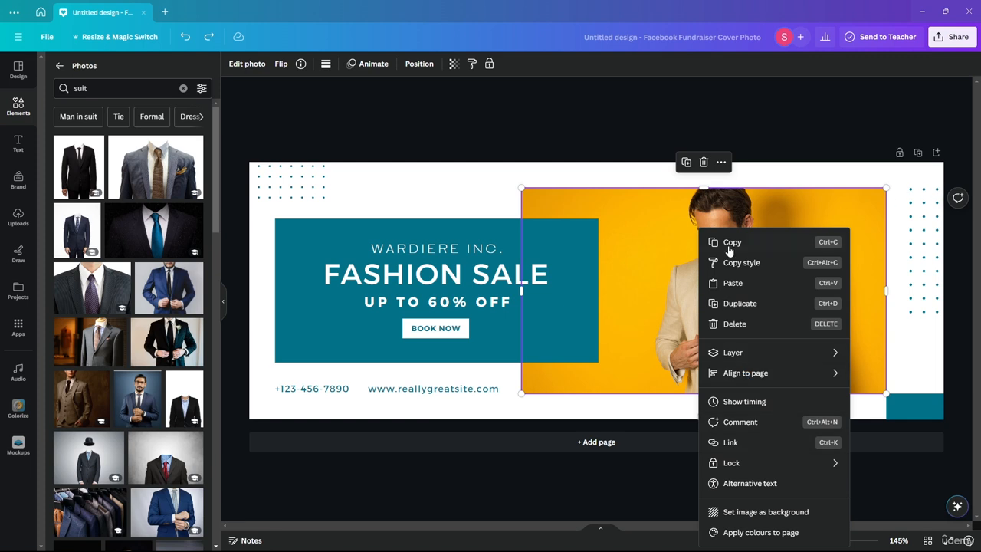
pyautogui.click(759, 532)
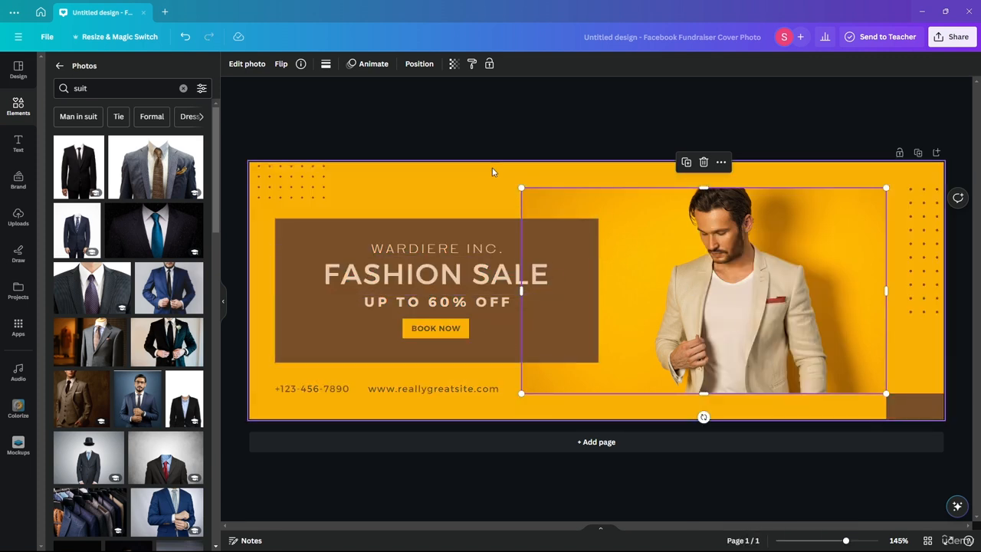
pyautogui.click(477, 128)
pyautogui.hotkey('ctrl', 'z')
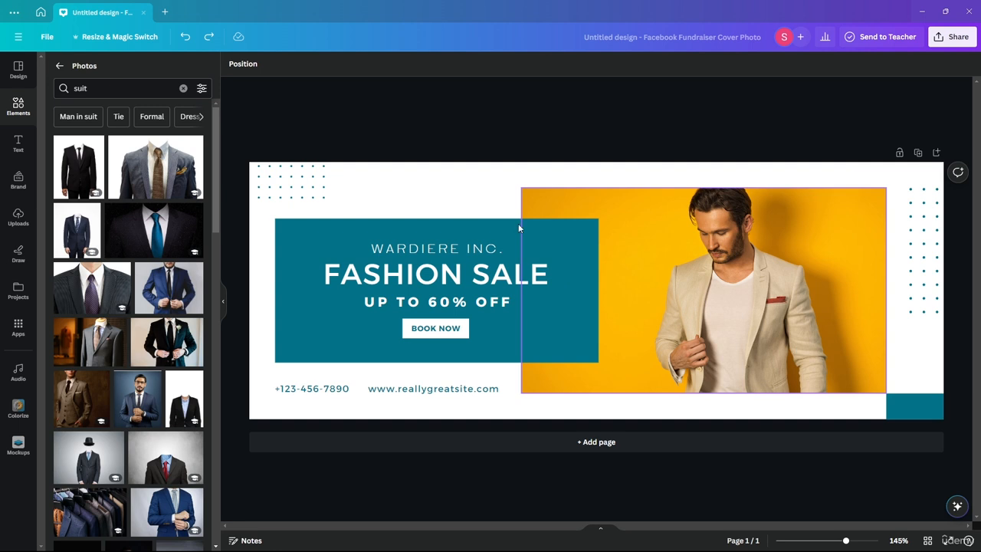
# Replace the cover's yellow-background photo with the photo of a man buttoning a black suit with a white flower
pyautogui.click(536, 230)
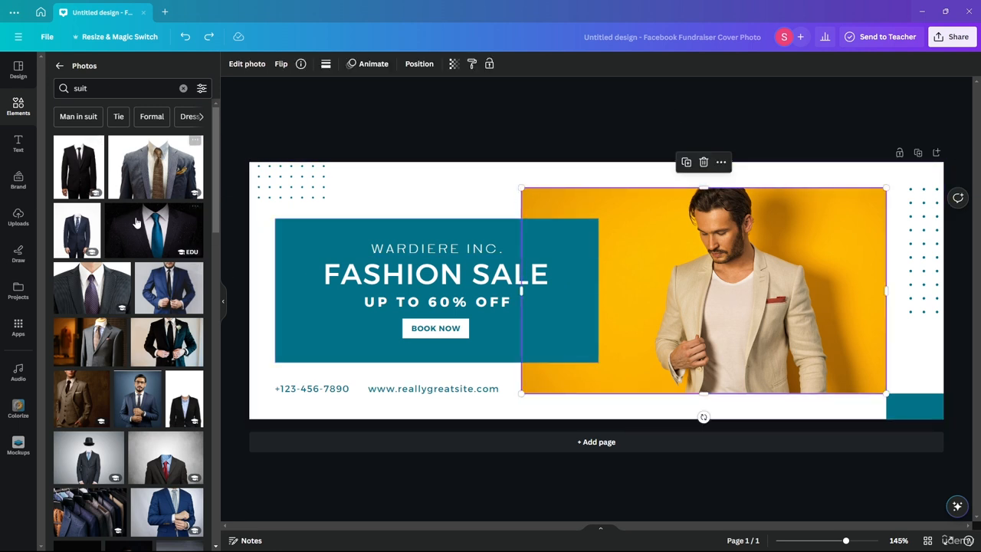
pyautogui.moveTo(165, 348); pyautogui.dragTo(685, 257)
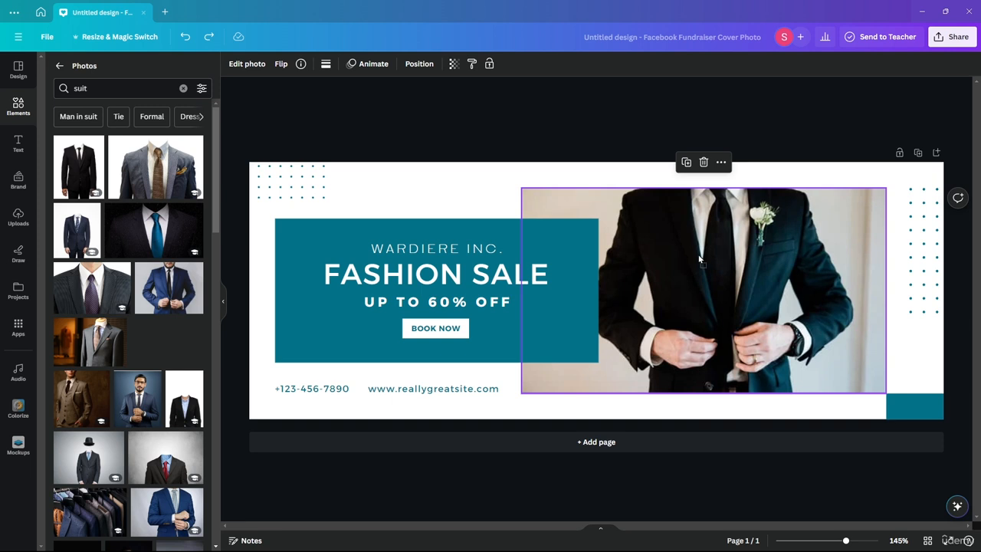
# Apply the black suit photo's colours to the page
pyautogui.rightClick(713, 227)
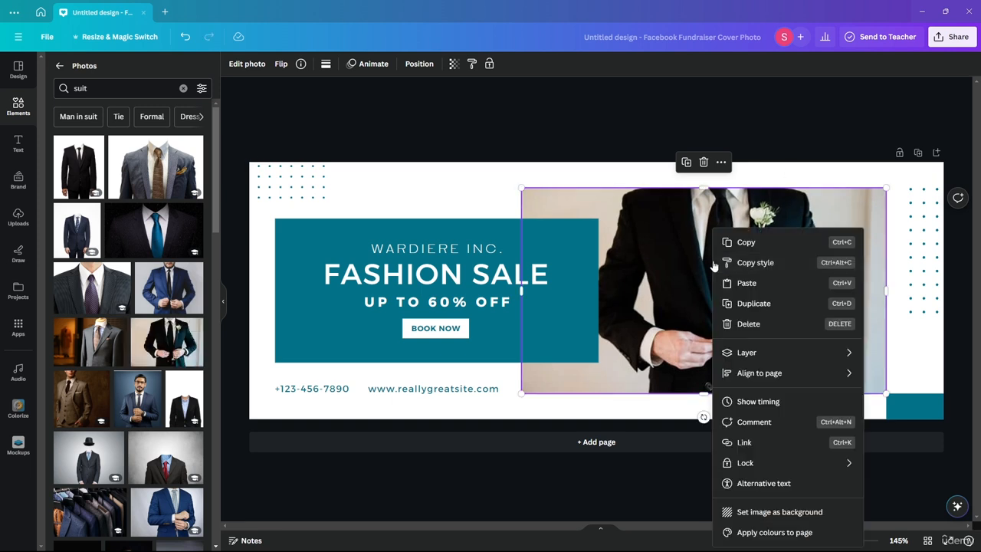
pyautogui.click(749, 532)
pyautogui.click(484, 135)
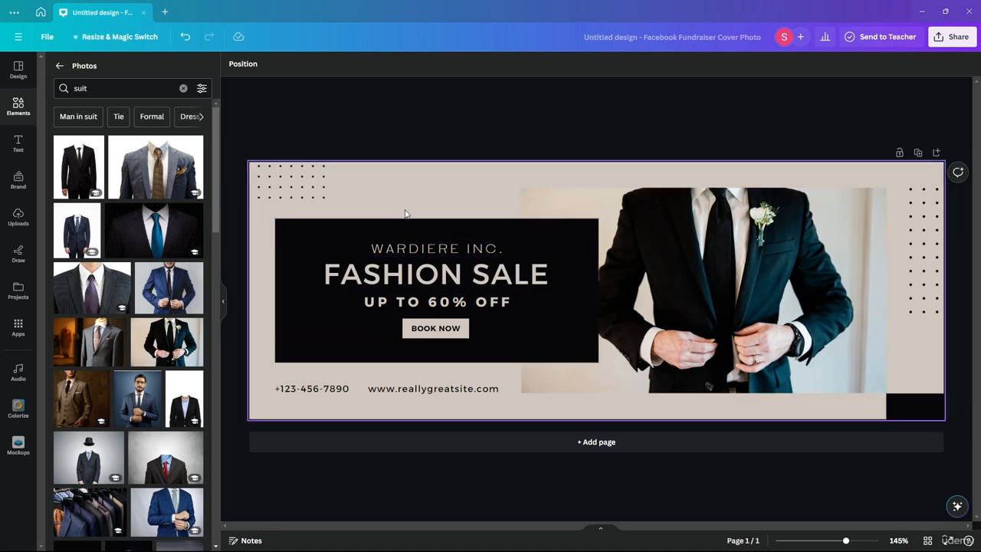
# Delete the company name, "FASHION SALE", "UP TO 60% OFF" and the "BOOK NOW" label with its box from the black rectangle
pyautogui.click(405, 250)
pyautogui.press('Delete')
pyautogui.click(479, 276)
pyautogui.press('Delete')
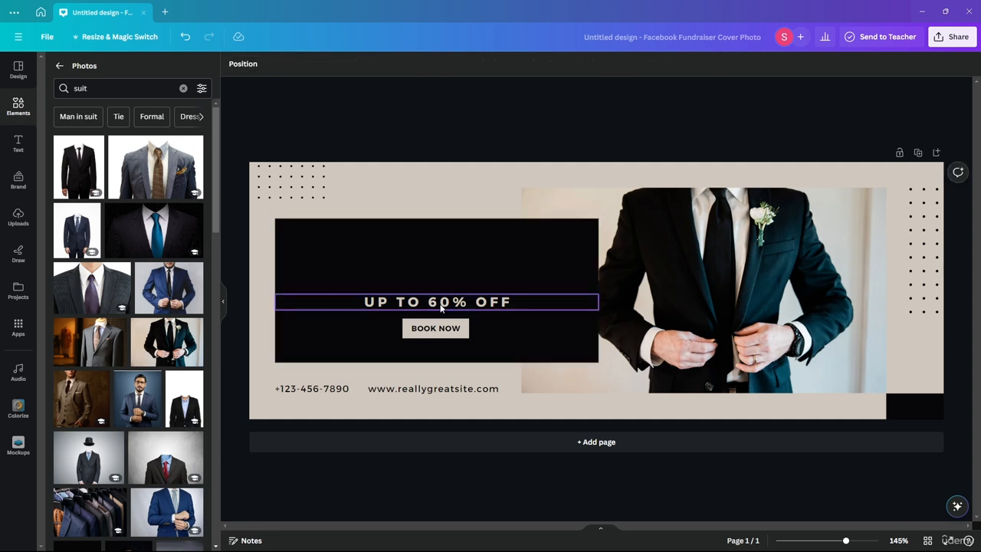
pyautogui.click(445, 302)
pyautogui.press('Delete')
pyautogui.click(437, 329)
pyautogui.press('Delete')
pyautogui.click(438, 328)
pyautogui.press('Delete')
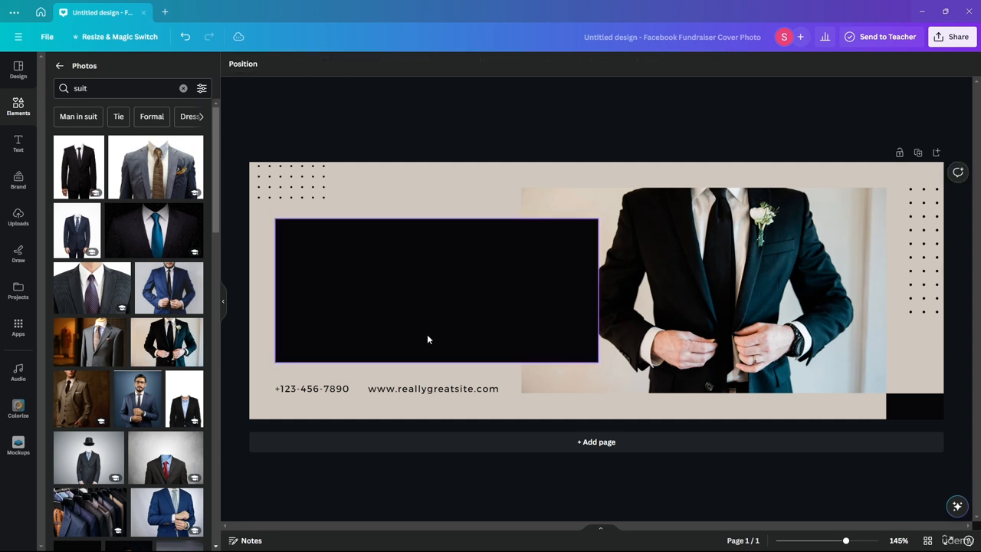
# Delete the phone number and website address below the black rectangle
pyautogui.click(312, 388)
pyautogui.press('Delete')
pyautogui.click(434, 389)
pyautogui.press('Delete')
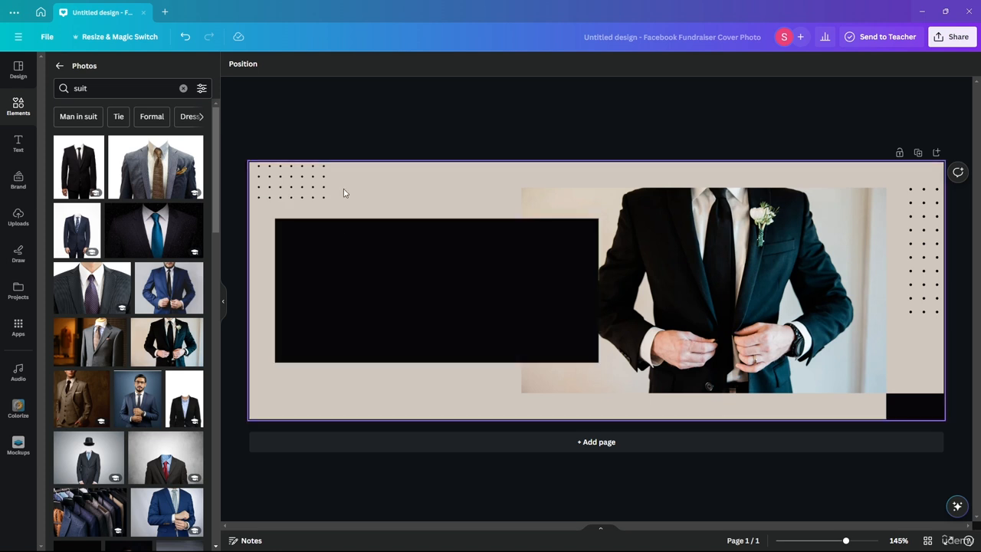
# Add a subheading text and place it along the upper edge inside the black rectangle
pyautogui.click(417, 282)
pyautogui.click(19, 143)
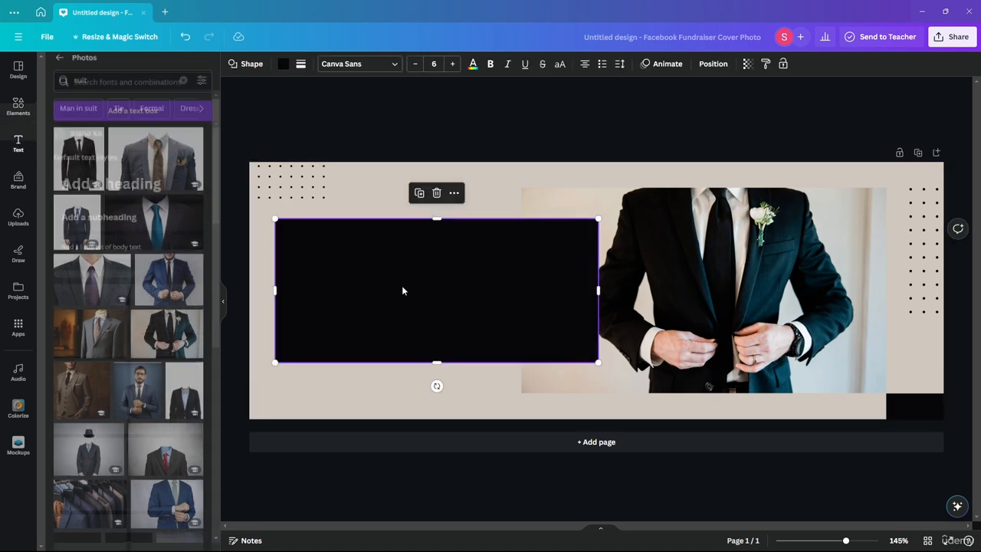
pyautogui.click(111, 205)
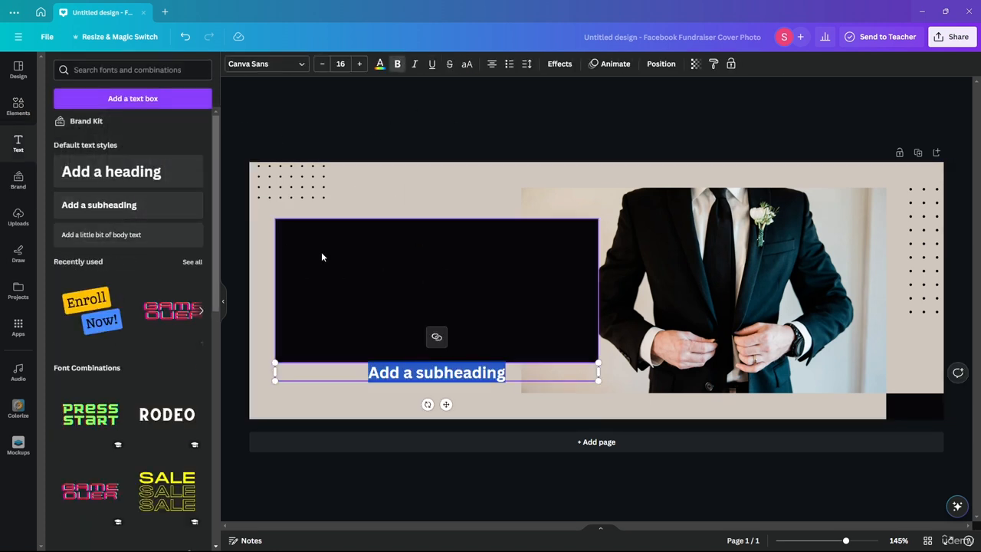
pyautogui.moveTo(434, 374); pyautogui.dragTo(430, 228)
# Reapply the suit photo's colours to the page, cycling the combinations until the background is beige, the rectangle black and the subheading light
pyautogui.rightClick(696, 228)
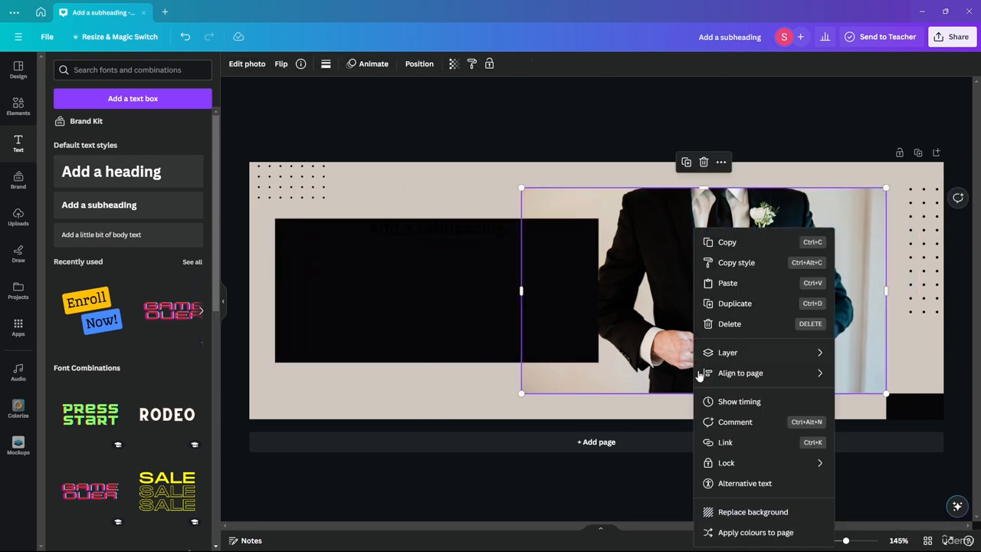
pyautogui.click(725, 531)
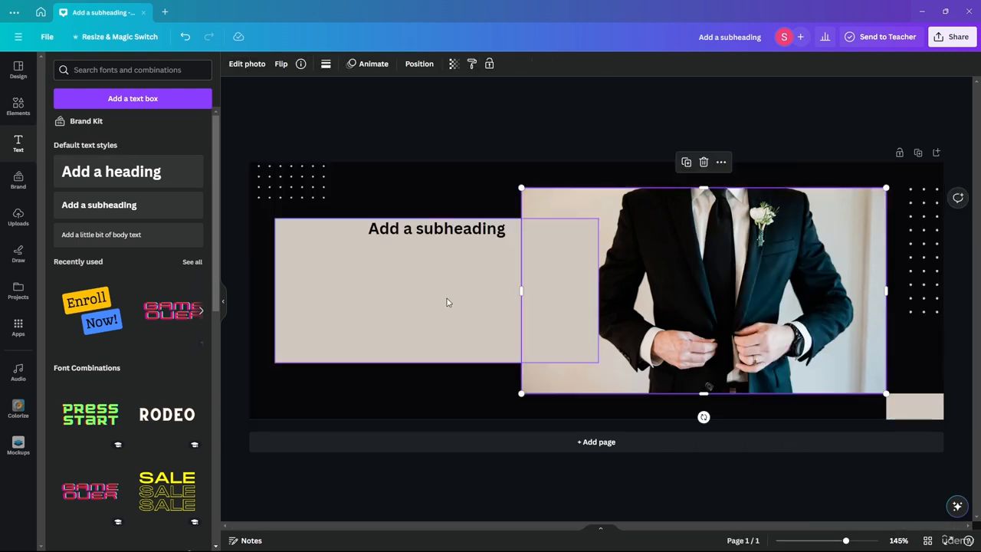
pyautogui.rightClick(677, 273)
pyautogui.click(725, 530)
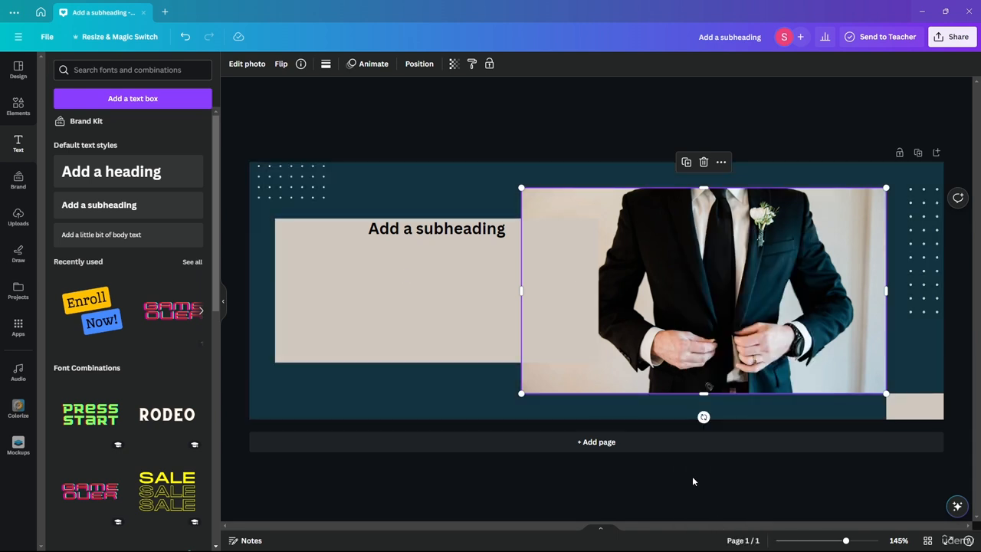
pyautogui.rightClick(660, 263)
pyautogui.click(700, 532)
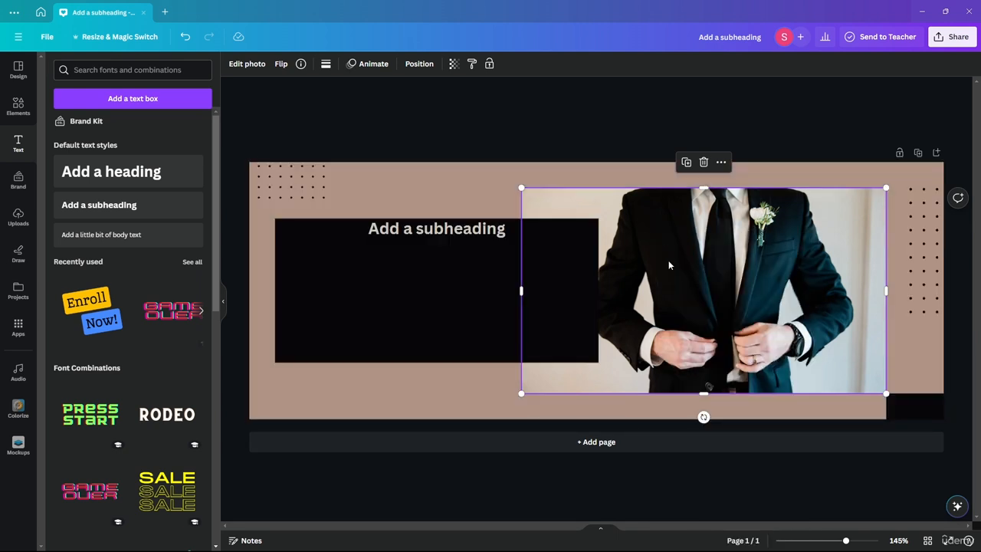
pyautogui.rightClick(669, 265)
pyautogui.click(716, 530)
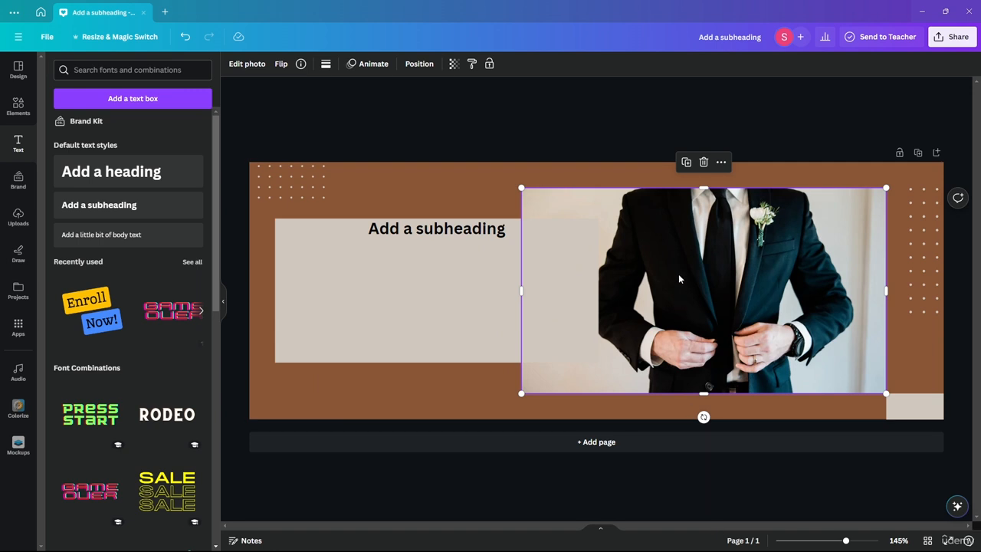
pyautogui.rightClick(678, 274)
pyautogui.click(737, 530)
pyautogui.rightClick(672, 277)
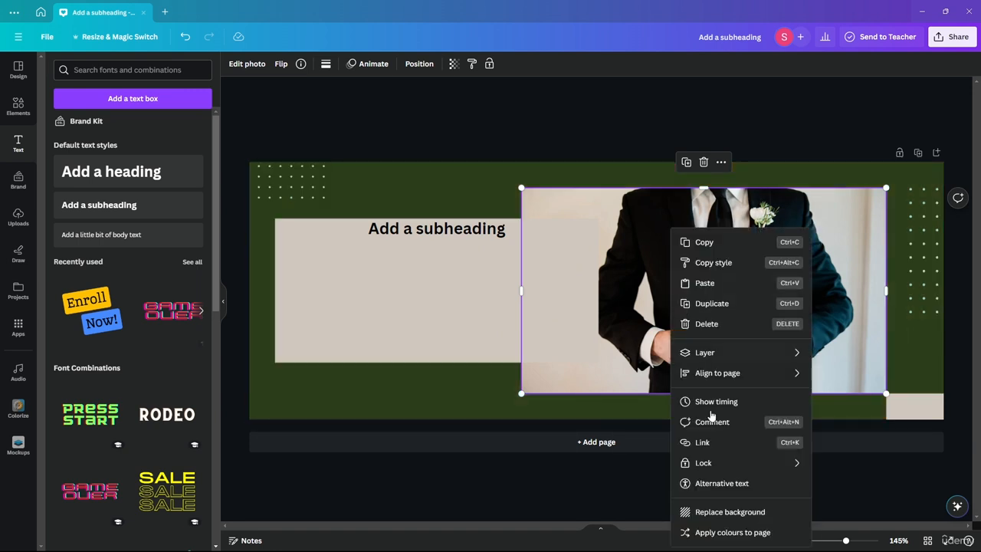
pyautogui.click(723, 532)
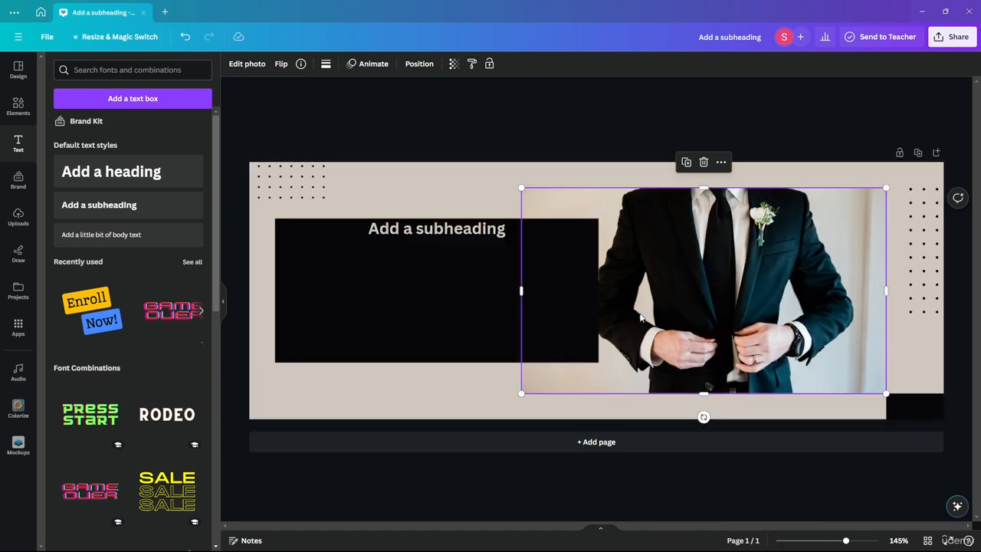
# Move the subheading slightly down inside the black rectangle and replace its text with "XenoXaper"
pyautogui.click(452, 231)
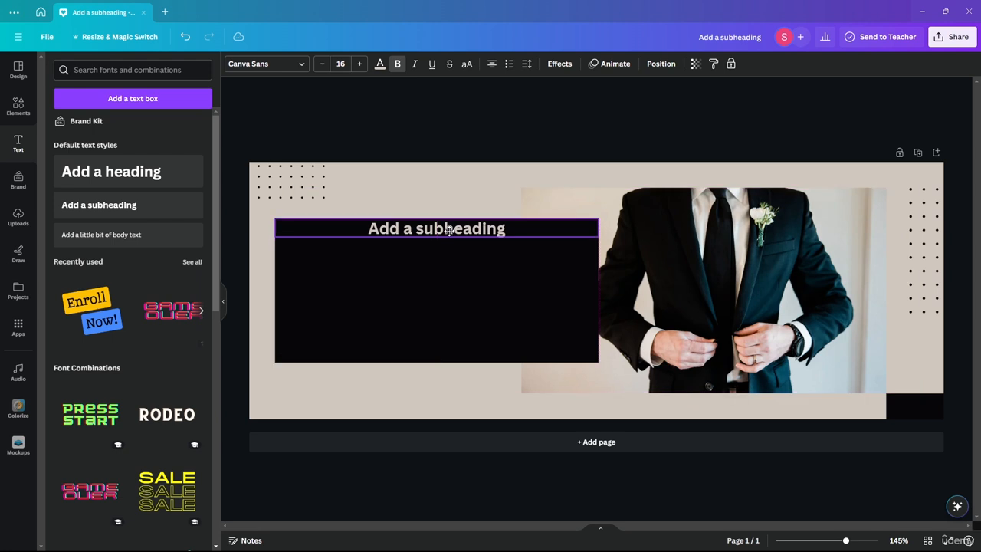
pyautogui.click(604, 129)
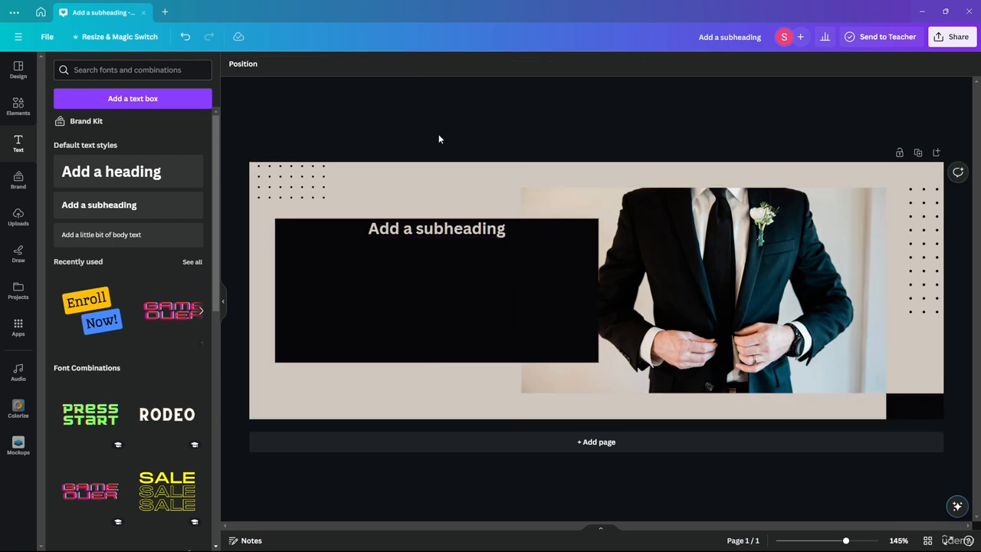
pyautogui.moveTo(397, 229); pyautogui.dragTo(444, 240)
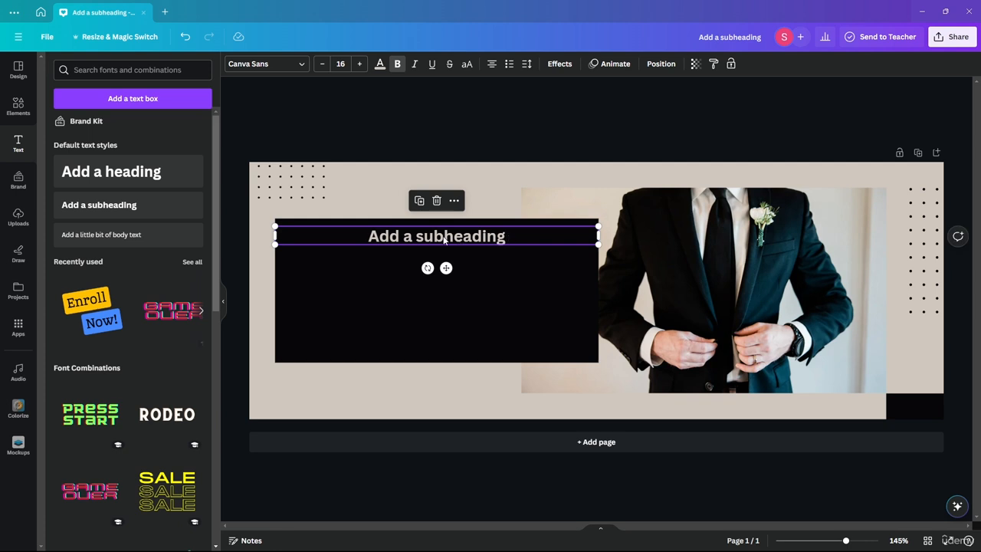
pyautogui.doubleClick(444, 239)
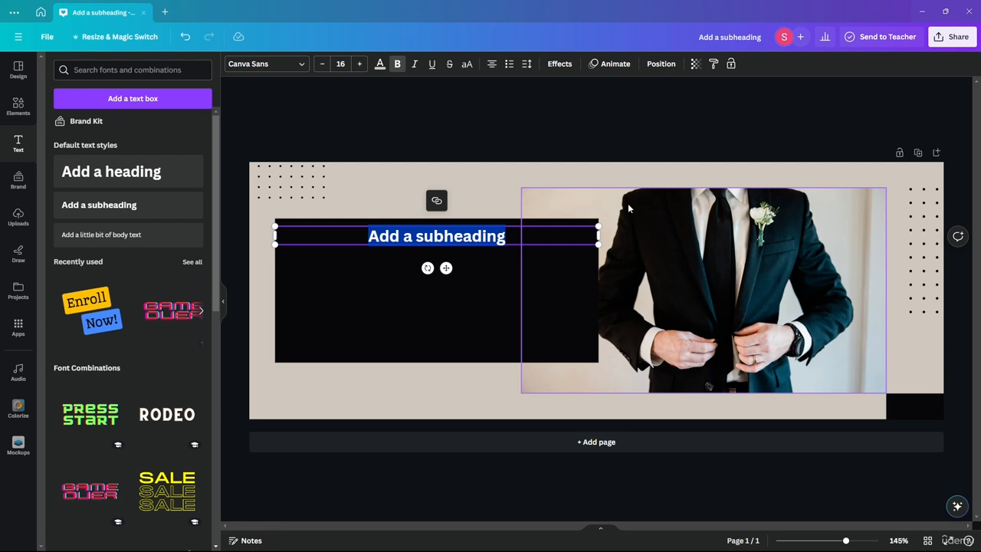
pyautogui.write('Xe')
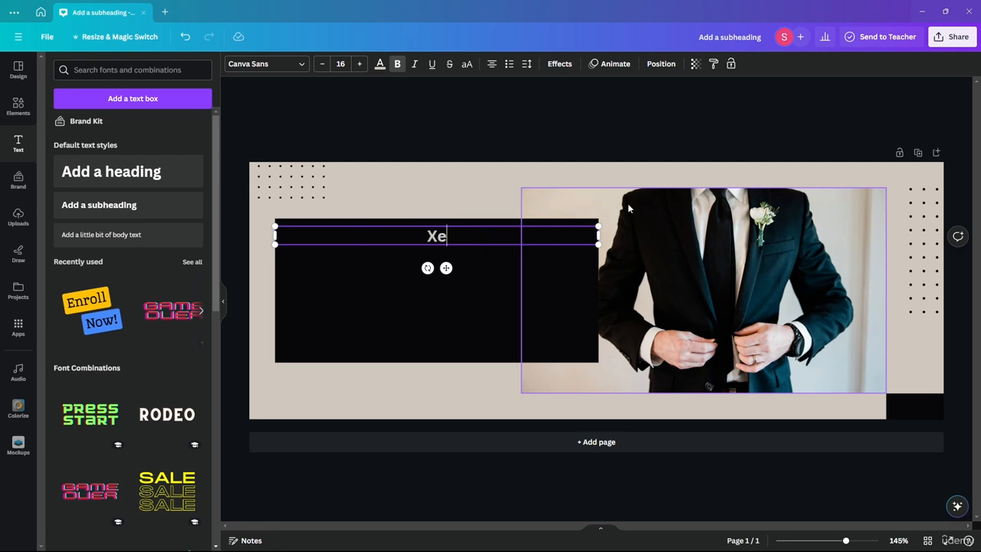
pyautogui.write('noXaper')
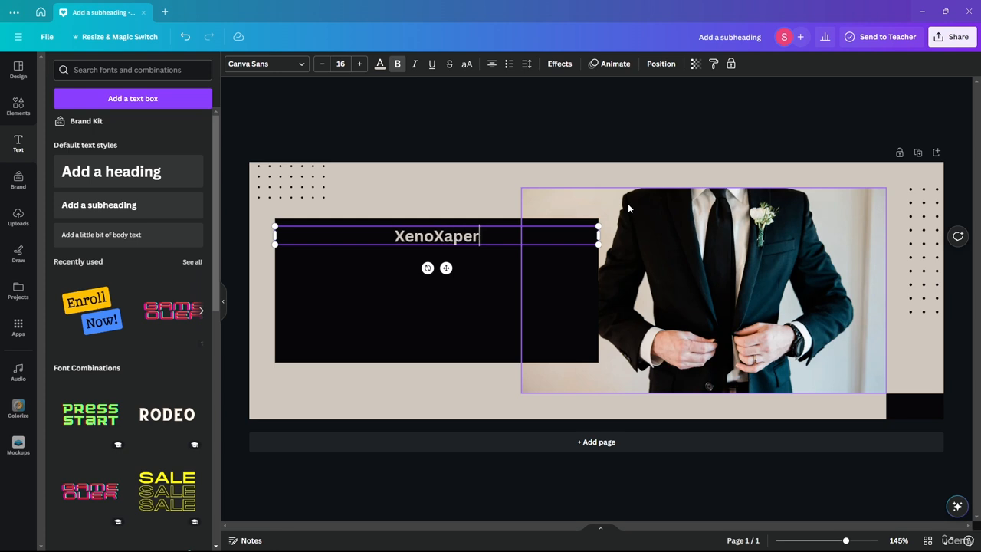
pyautogui.click(406, 121)
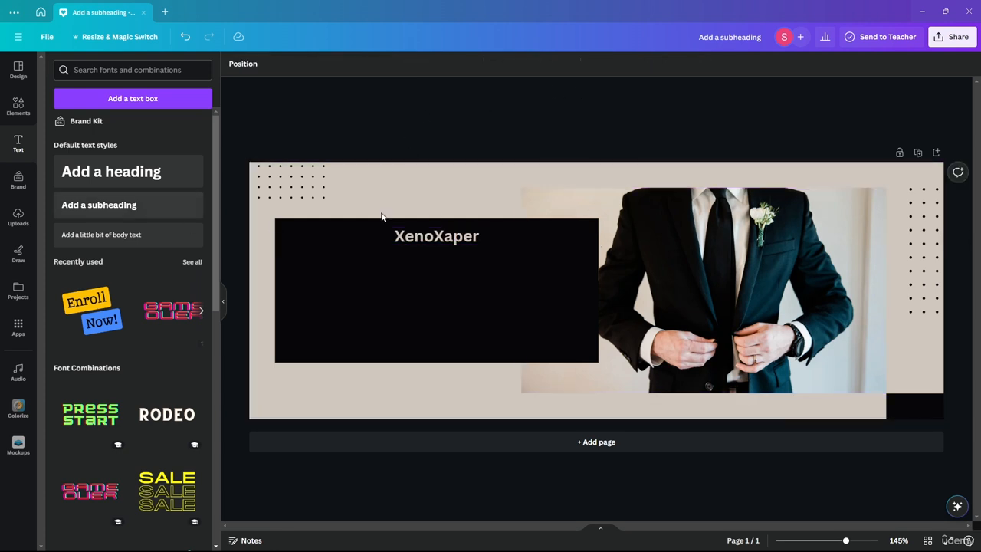
# Add a body text and place it centred directly below "XenoXaper" in the black rectangle
pyautogui.click(156, 236)
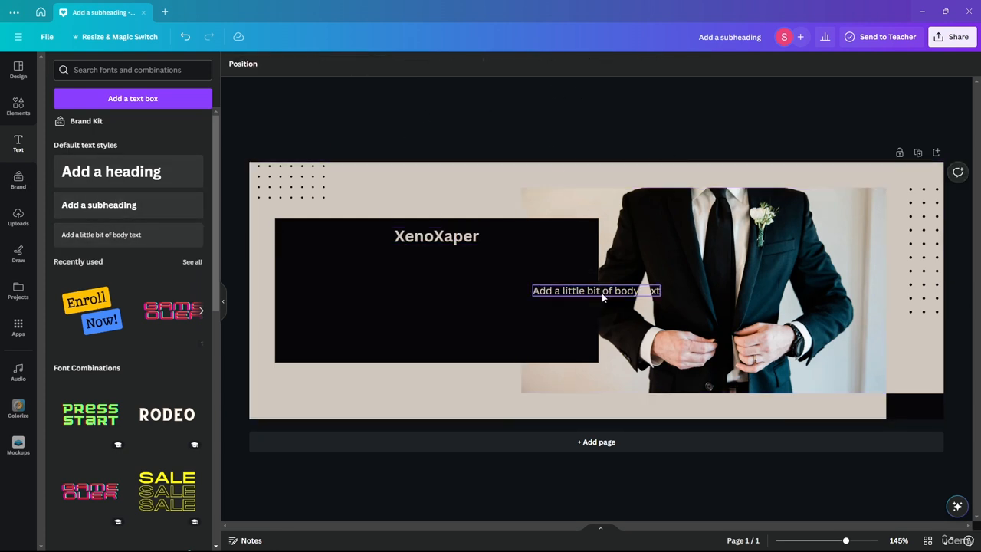
pyautogui.moveTo(601, 293); pyautogui.dragTo(435, 255)
pyautogui.click(516, 127)
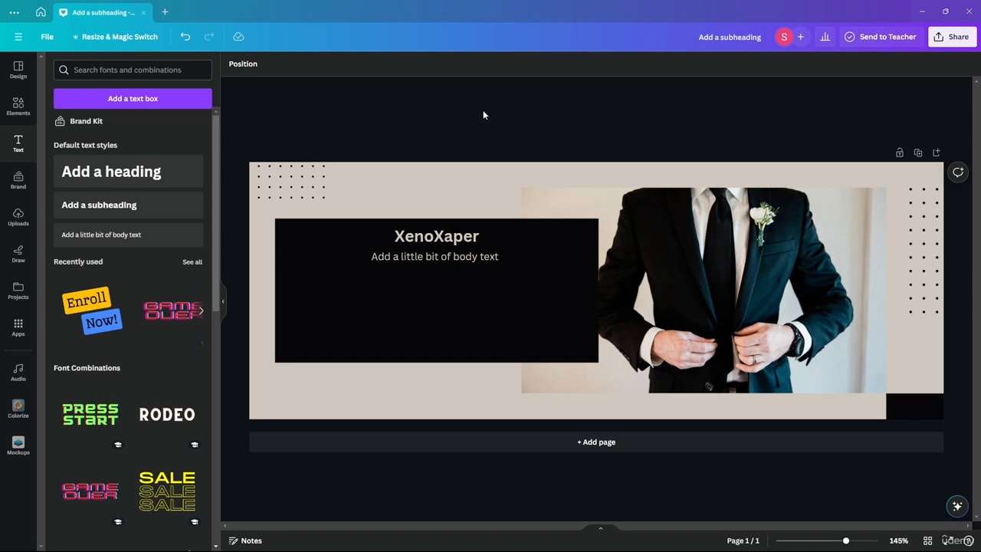
# Replace the body text with "Thy shall not move forwarth when thy is looking at thy's backth", with "memories" on a second line
pyautogui.doubleClick(414, 257)
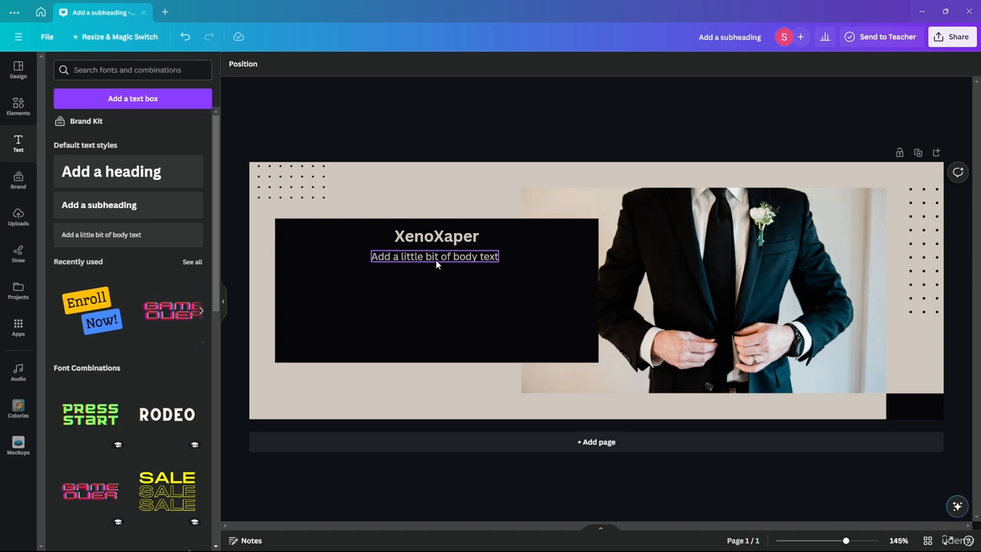
pyautogui.click(436, 260)
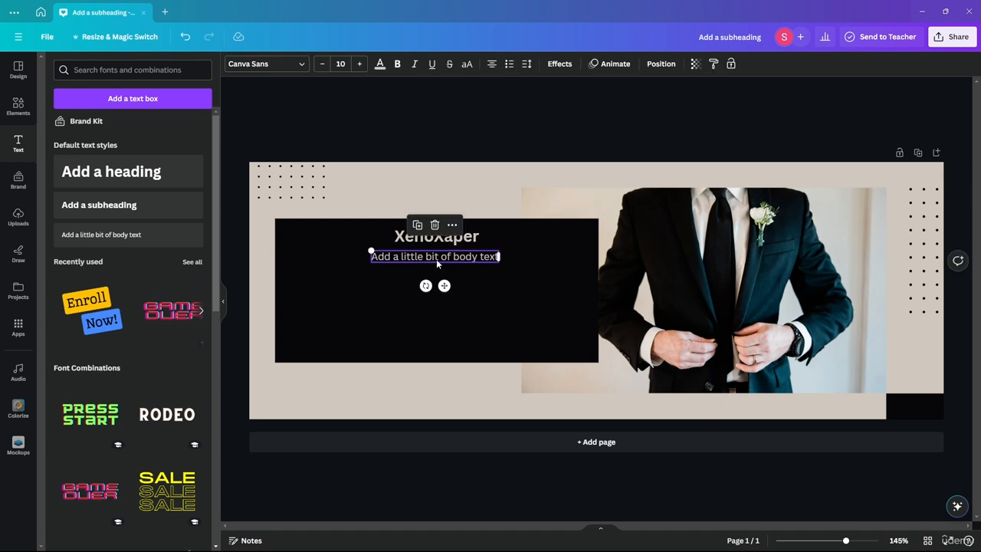
pyautogui.doubleClick(415, 258)
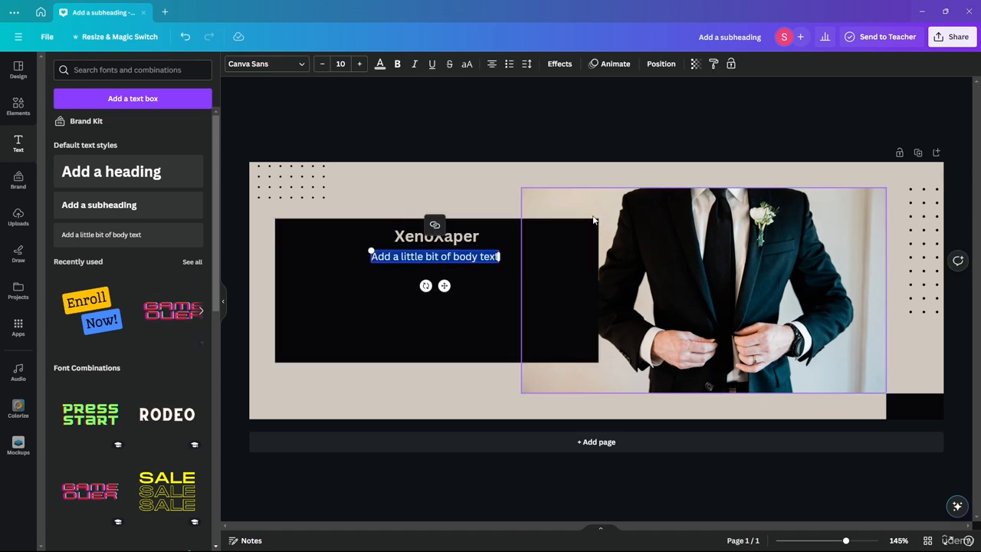
pyautogui.press('BackSpace')
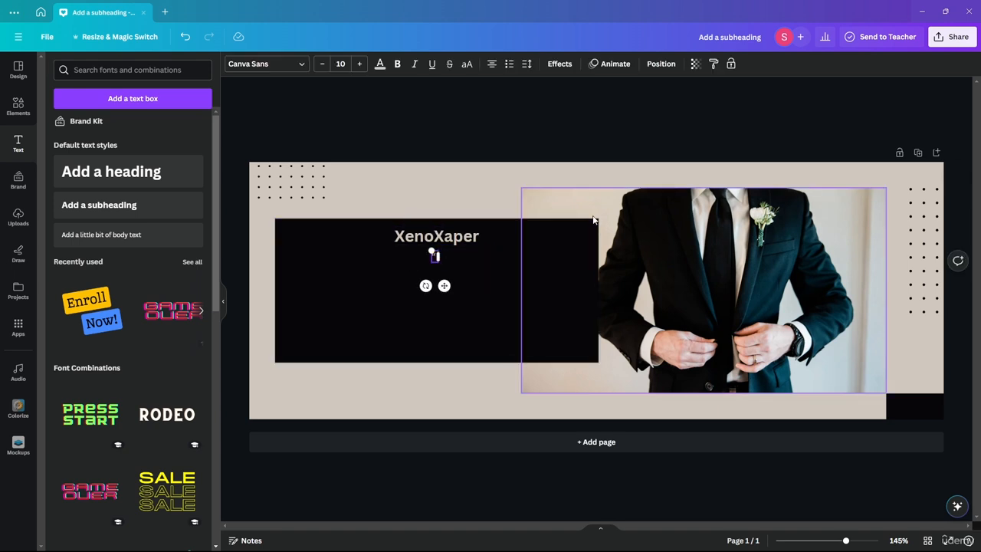
pyautogui.write('" Thy shall not')
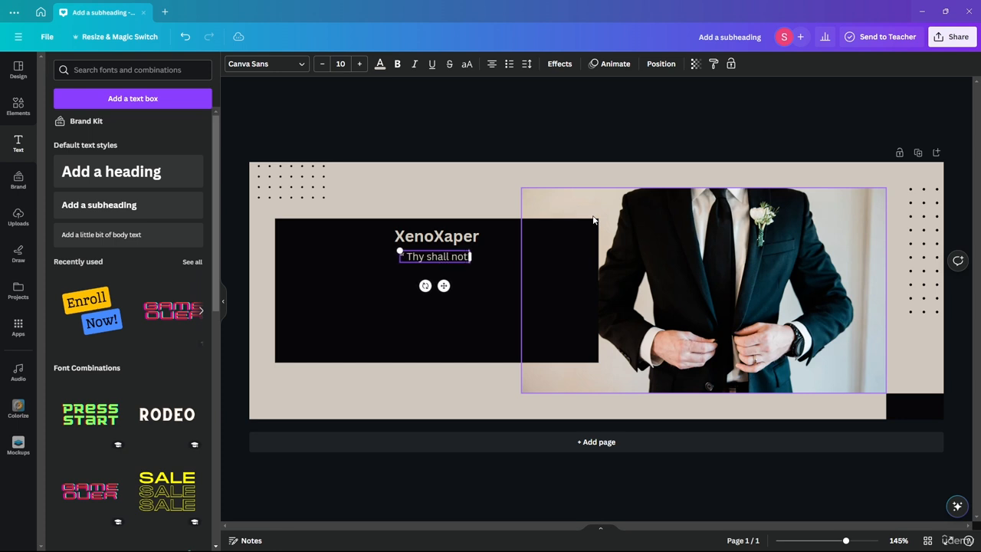
pyautogui.write(' move forwa')
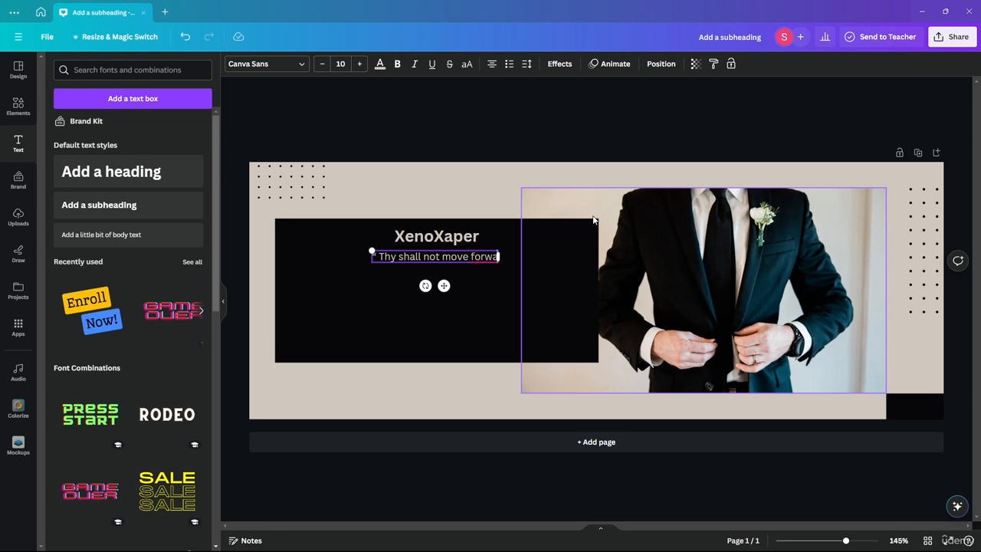
pyautogui.write('rth when')
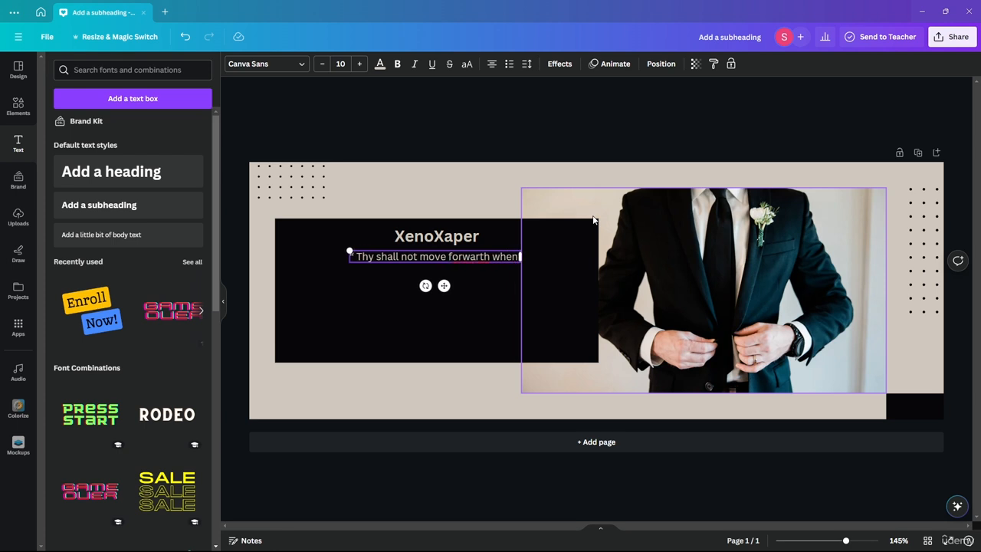
pyautogui.write(' thy ')
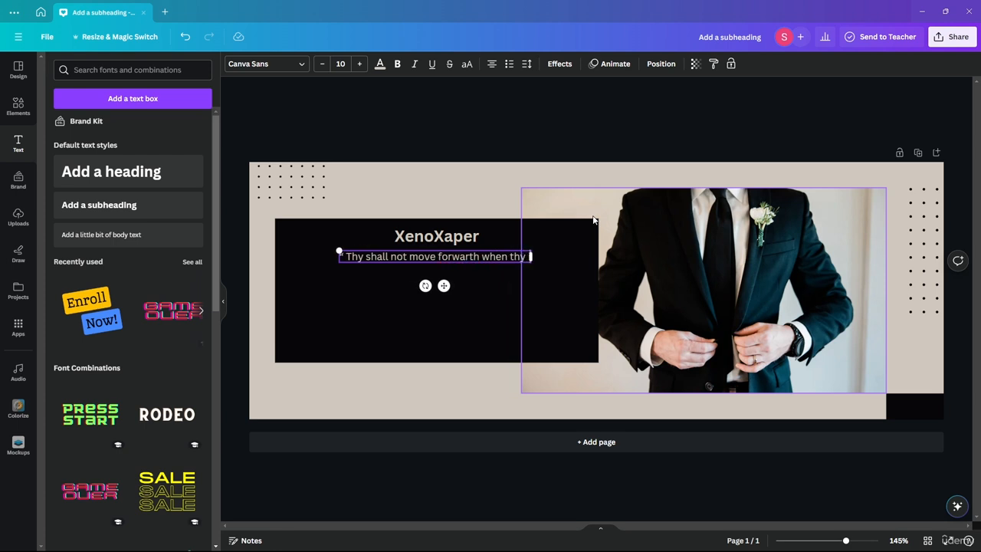
pyautogui.write('is looking')
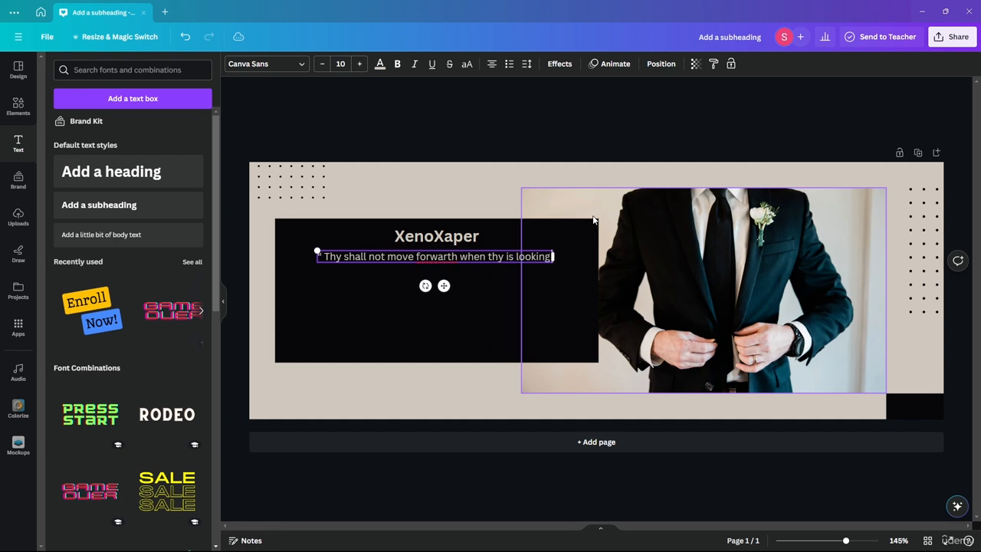
pyautogui.write(' at thy')
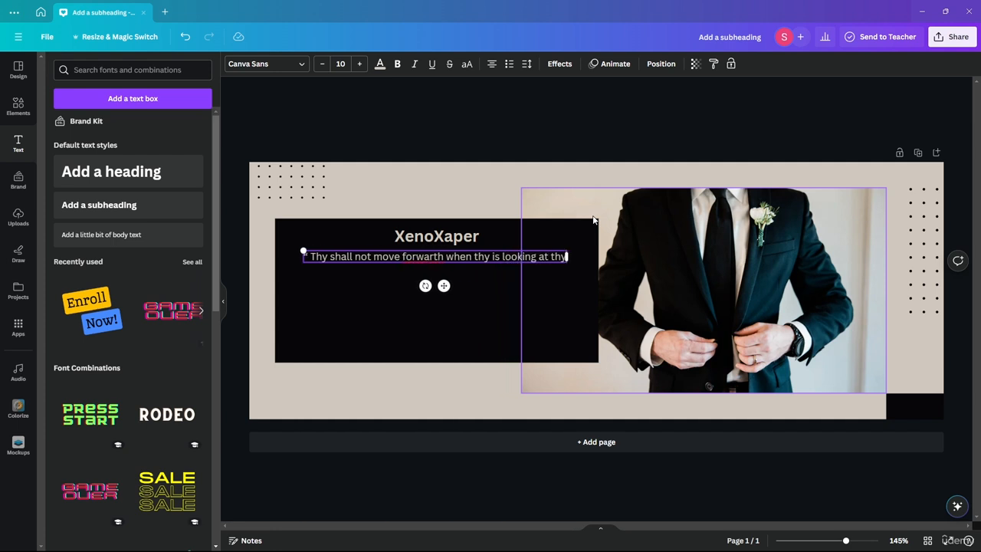
pyautogui.write("'s ba")
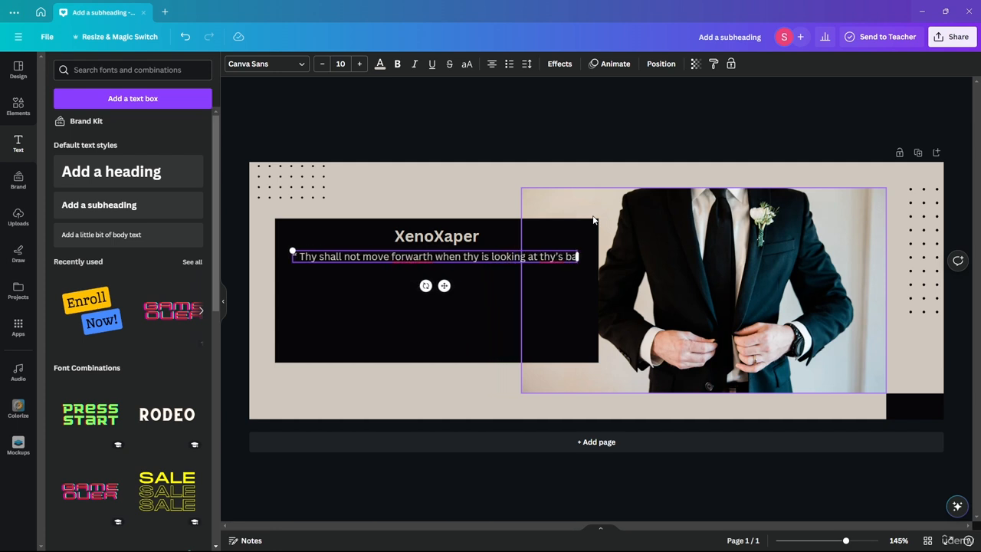
pyautogui.write('ckt')
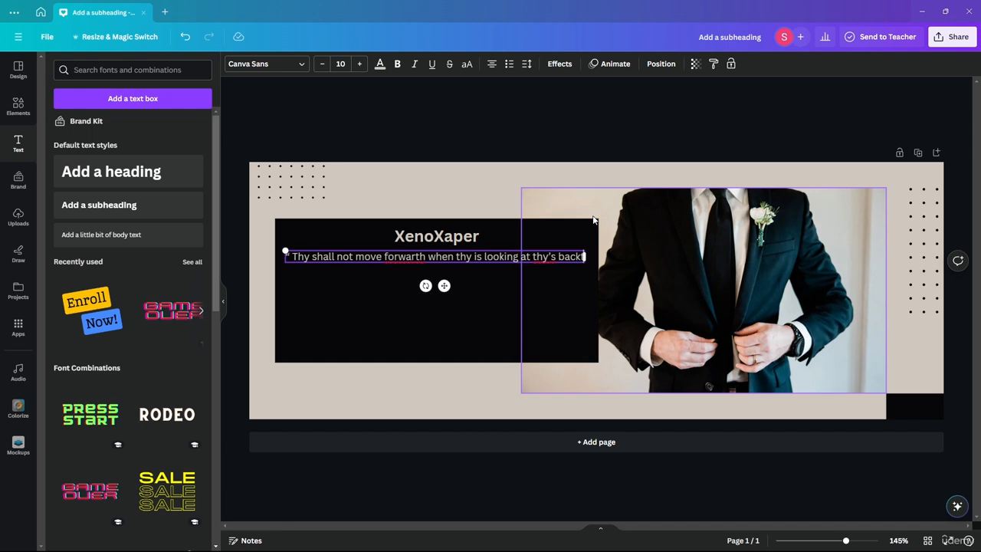
pyautogui.write('h memo')
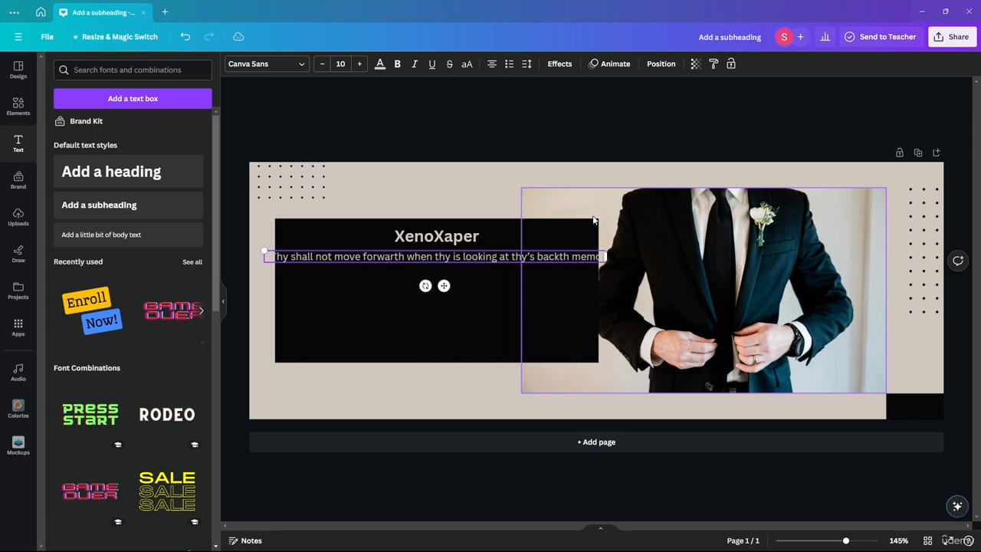
pyautogui.press('BackSpace')
pyautogui.press('BackSpace')
pyautogui.press('BackSpace')
pyautogui.press('BackSpace')
pyautogui.press('BackSpace')
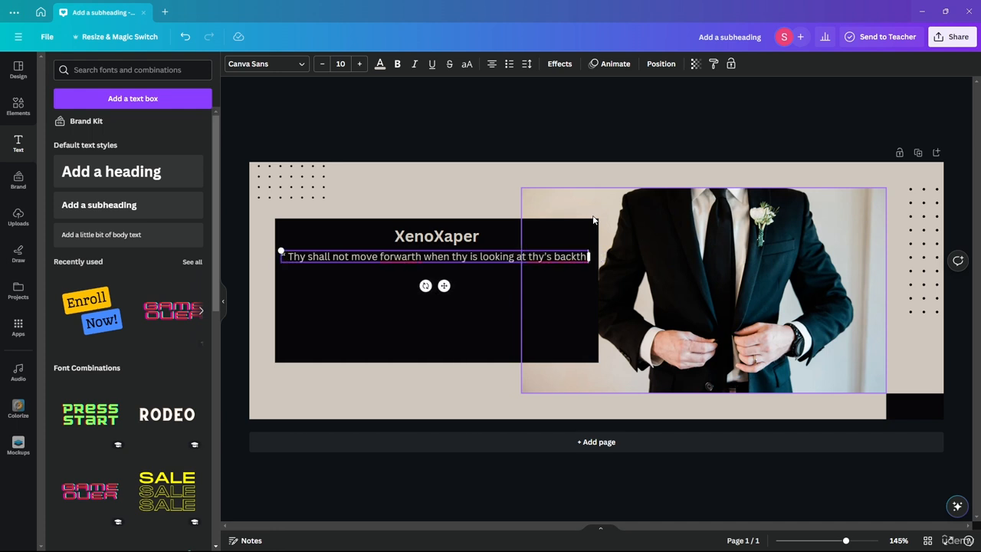
pyautogui.press('Return')
pyautogui.write('Me')
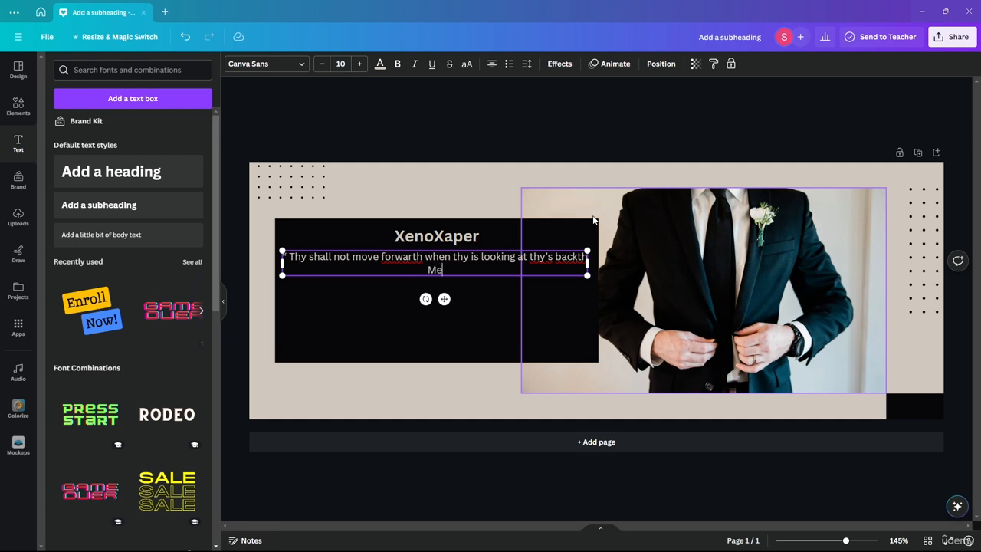
pyautogui.press('BackSpace')
pyautogui.write('memories')
# Check the spelling suggestions for "forwarth" in the body text
pyautogui.rightClick(412, 260)
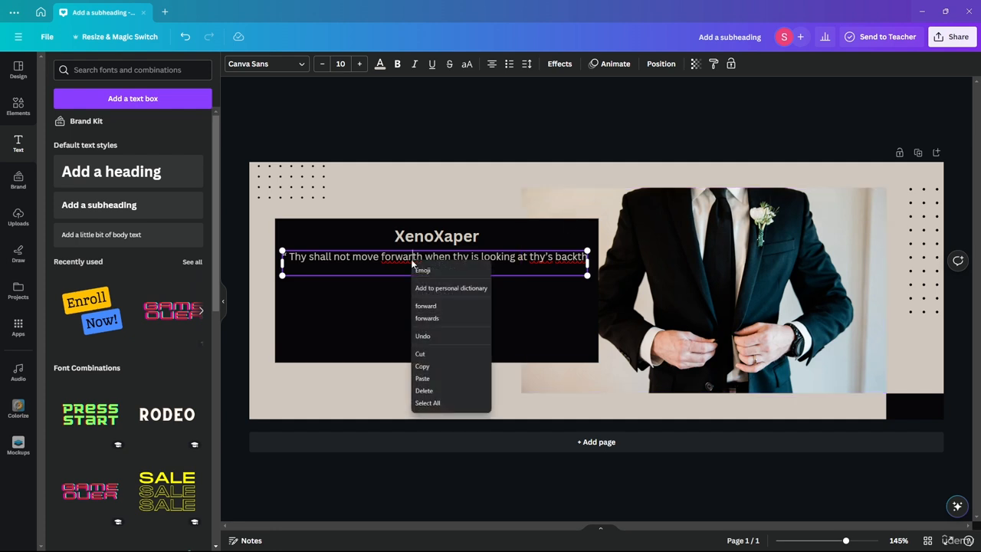
pyautogui.click(401, 262)
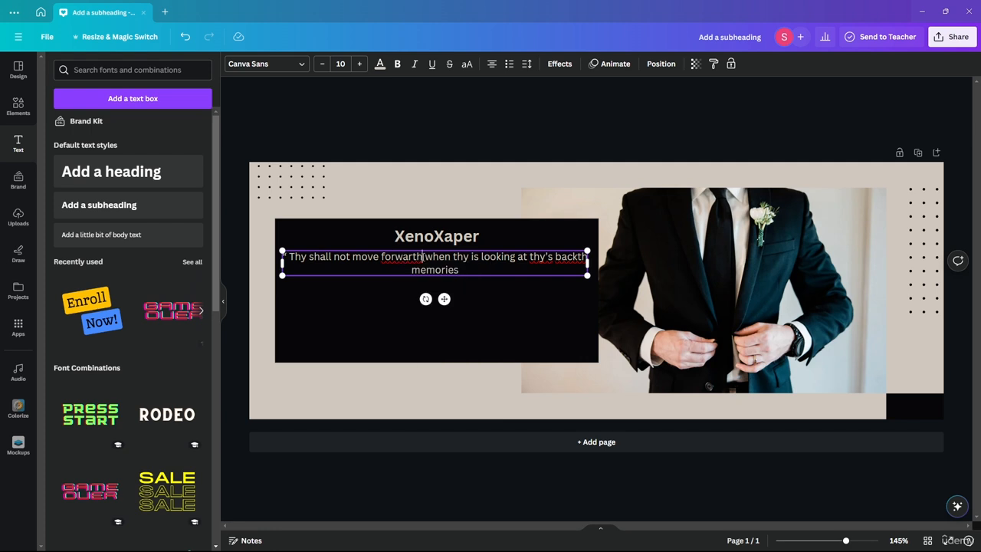
pyautogui.click(310, 258)
pyautogui.click(368, 257)
# Replace the body text with the quote “You will never be able to move forward when you are still looking at your past.”
pyautogui.hotkey('ctrl', 'a')
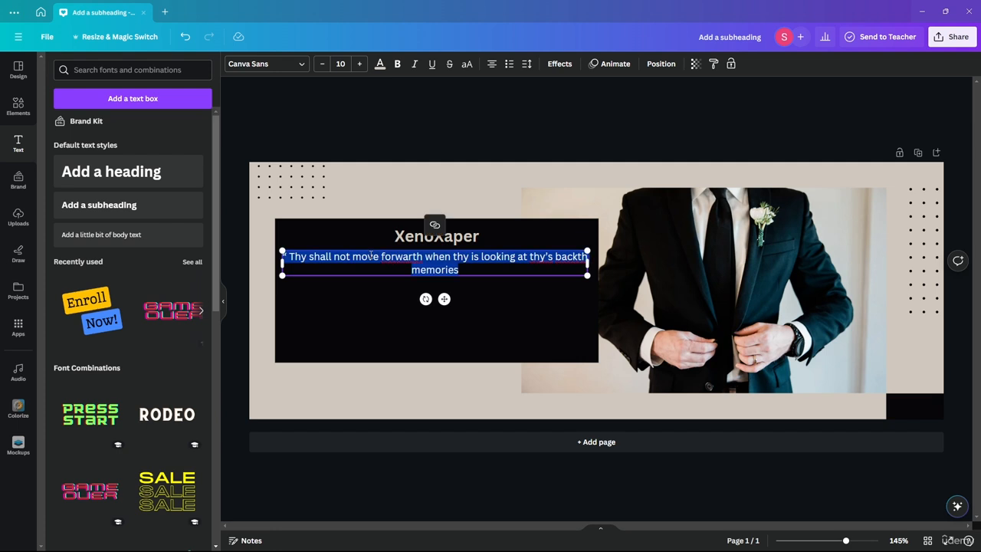
pyautogui.press('BackSpace')
pyautogui.write('Al')
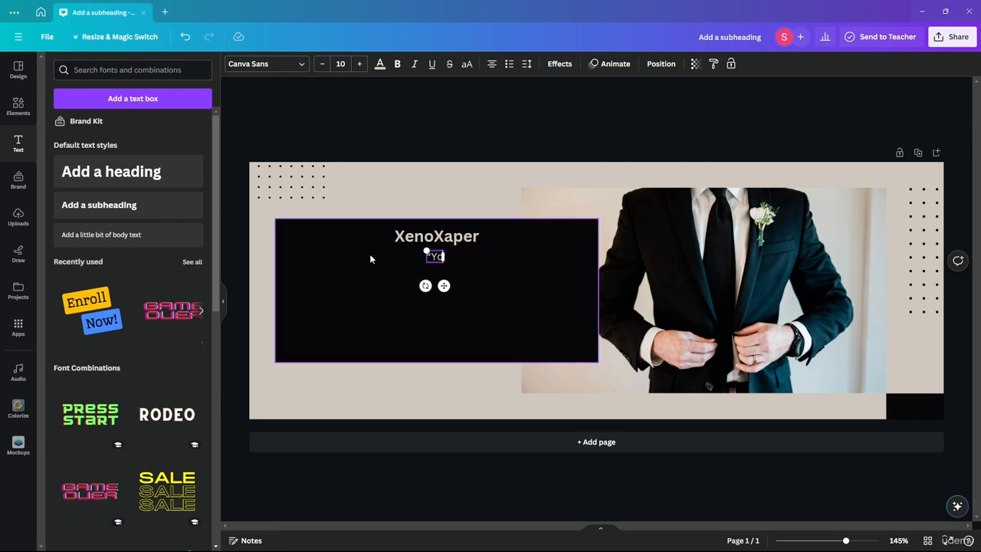
pyautogui.write('ou ')
pyautogui.write('will r')
pyautogui.write('r')
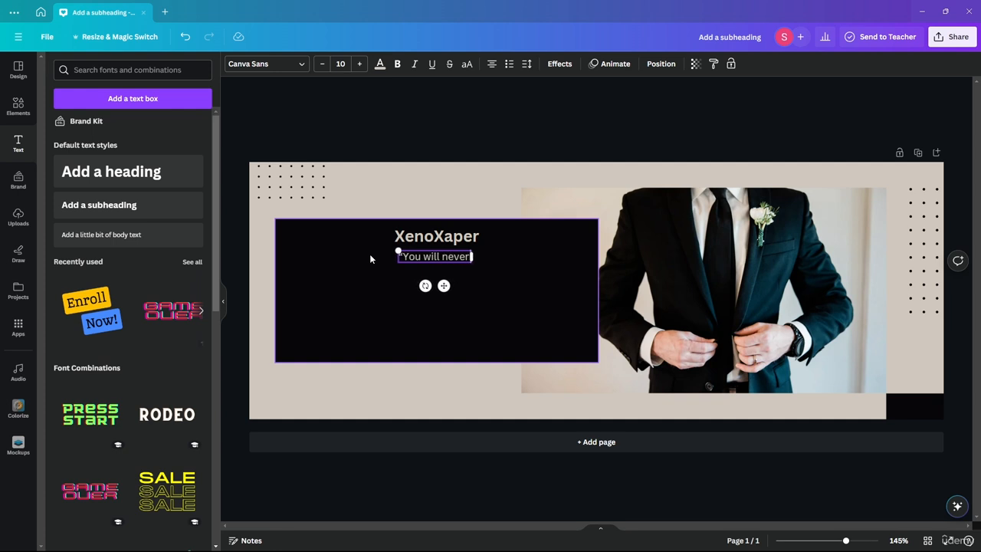
pyautogui.write(' be able to move')
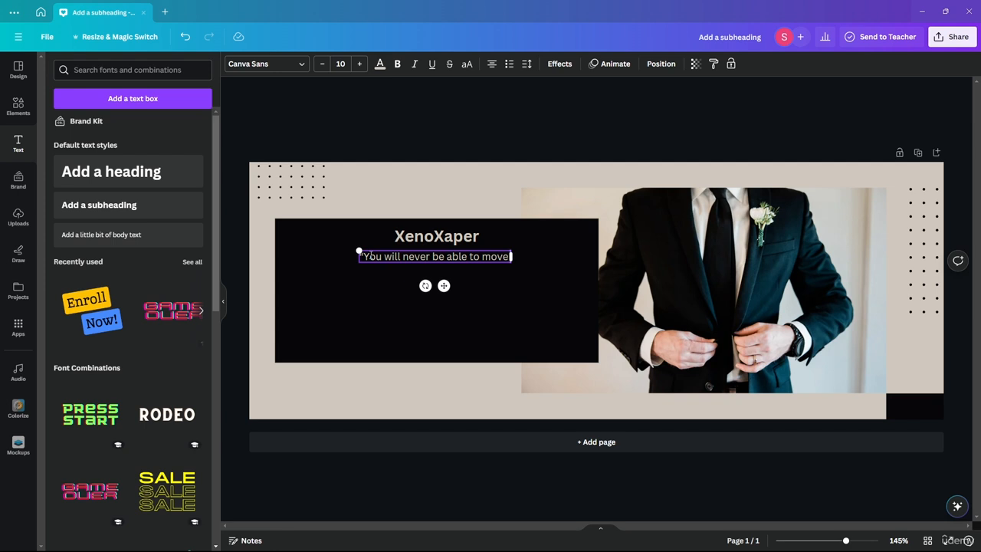
pyautogui.write(' forward')
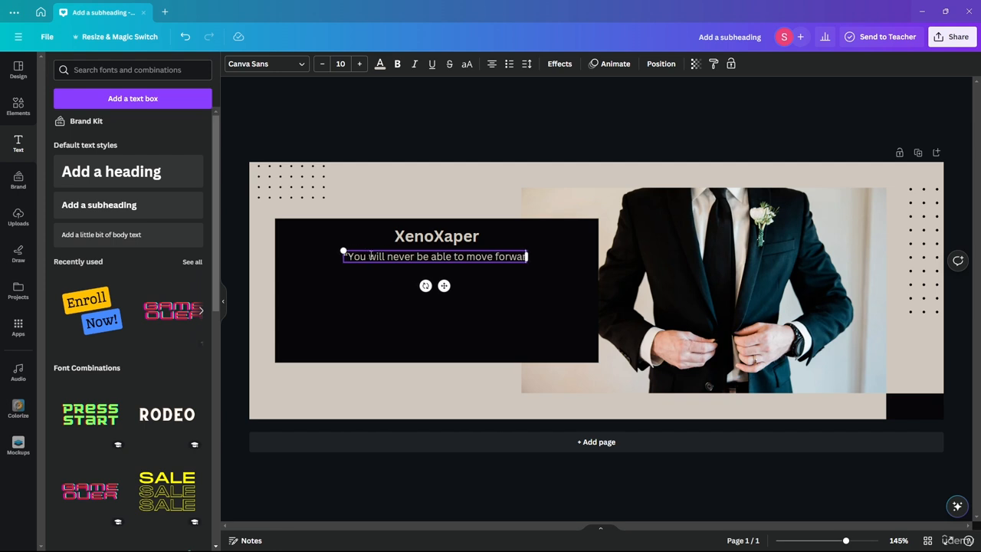
pyautogui.write(' when')
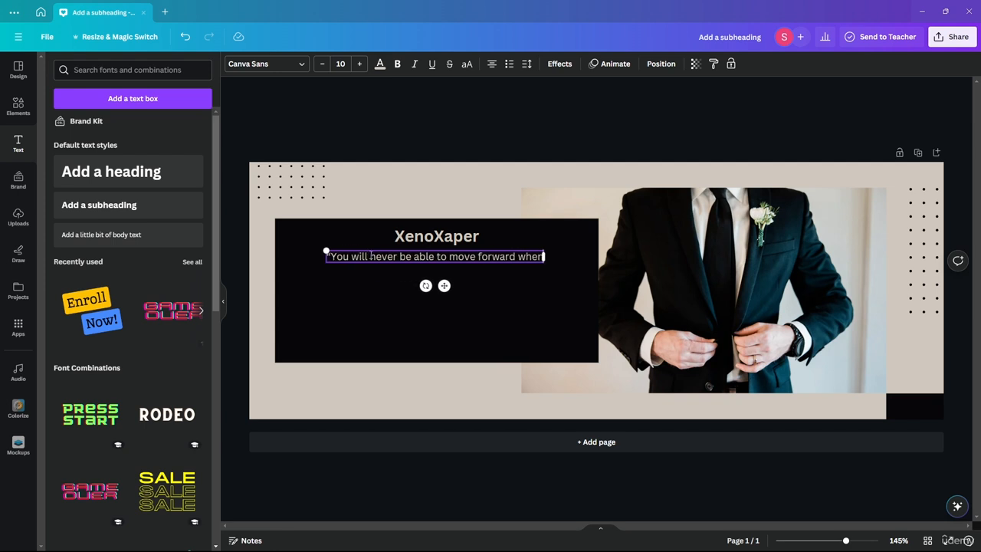
pyautogui.write(' you are stil')
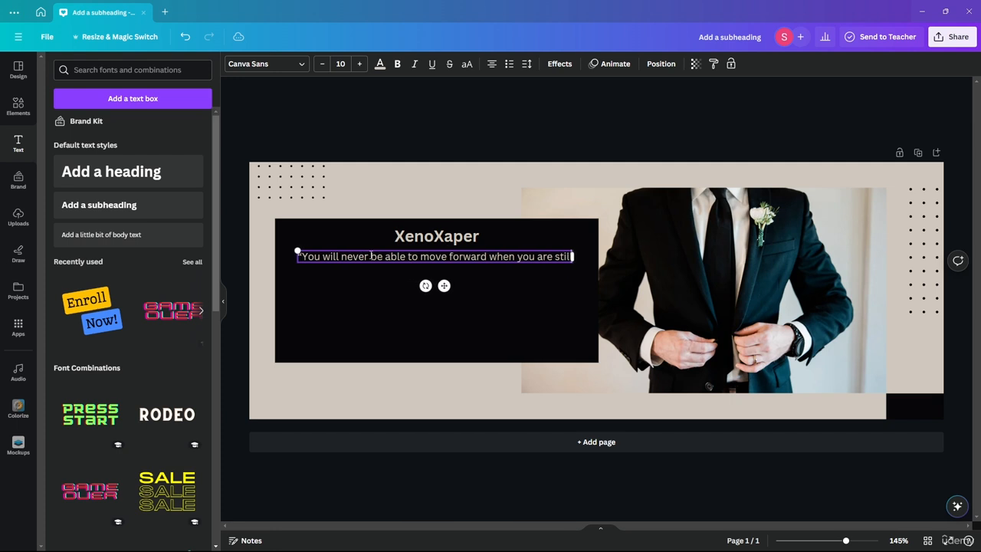
pyautogui.press('Return')
pyautogui.write('loo')
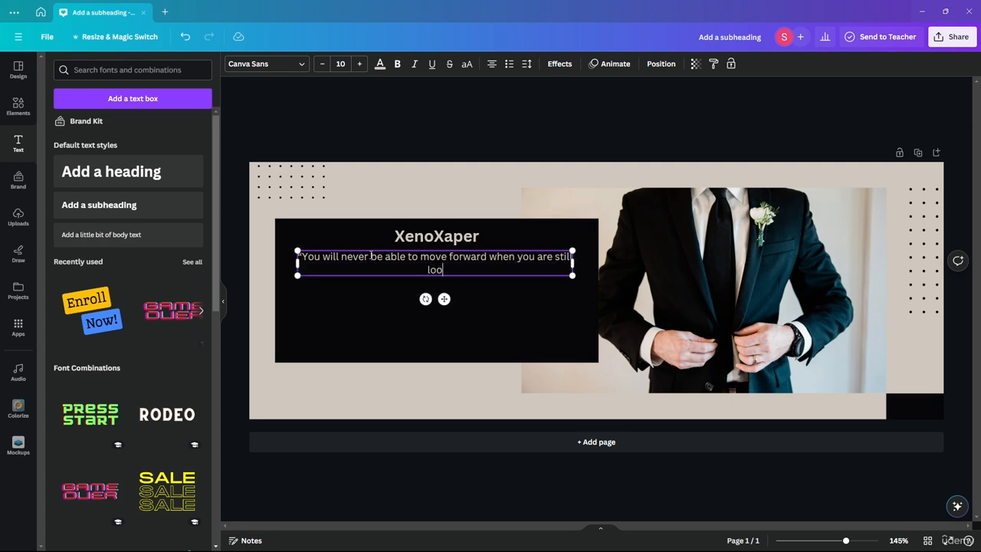
pyautogui.write('king at your past')
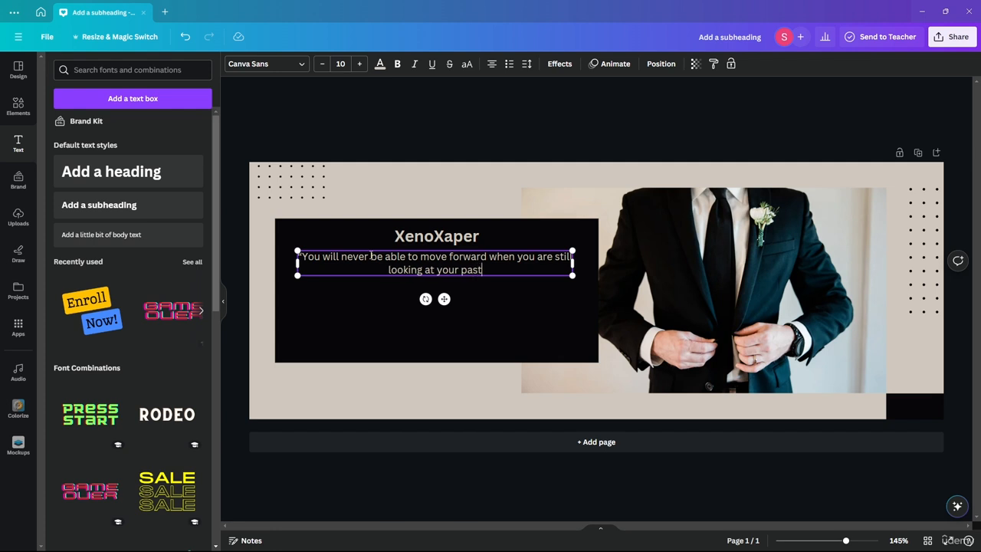
pyautogui.write('."')
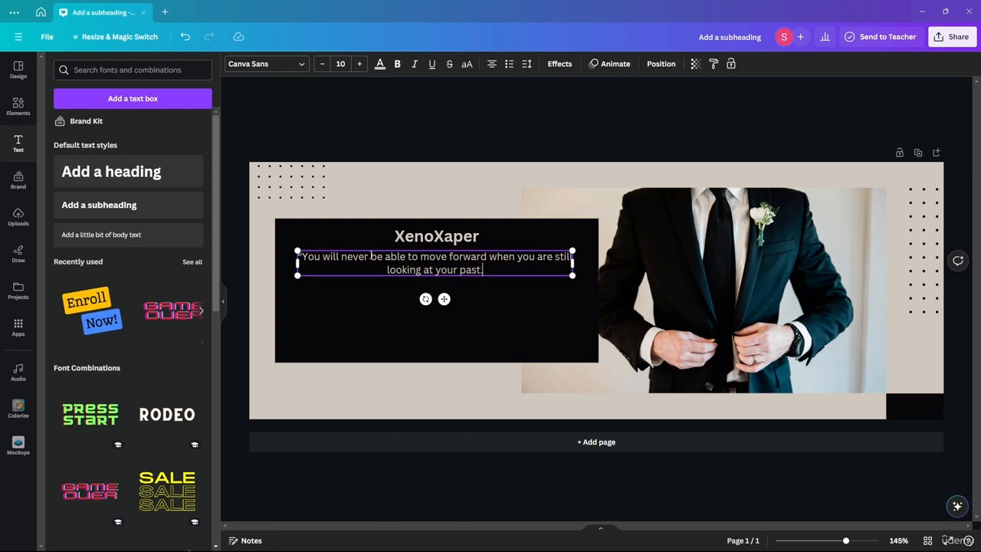
pyautogui.click(500, 305)
pyautogui.rightClick(500, 306)
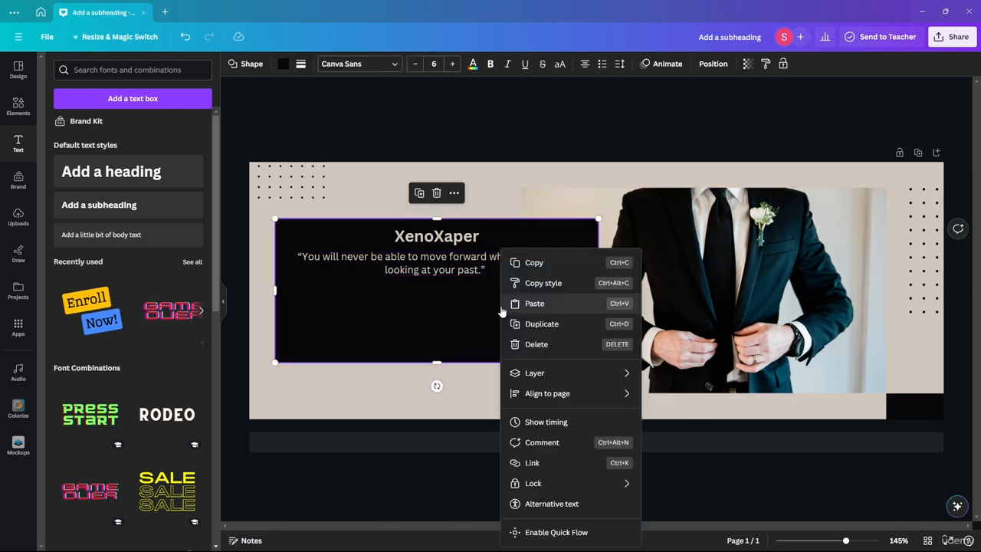
pyautogui.press('Escape')
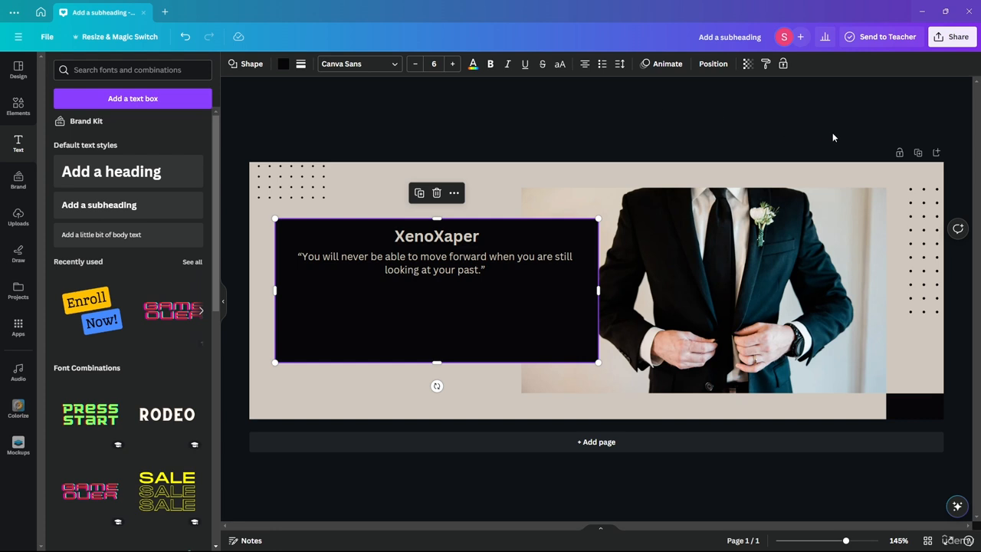
# Move the quote and the "XenoXaper" title lower so that both sit centred in the black rectangle
pyautogui.moveTo(415, 269); pyautogui.dragTo(427, 305)
pyautogui.moveTo(445, 237); pyautogui.dragTo(445, 270)
pyautogui.click(502, 111)
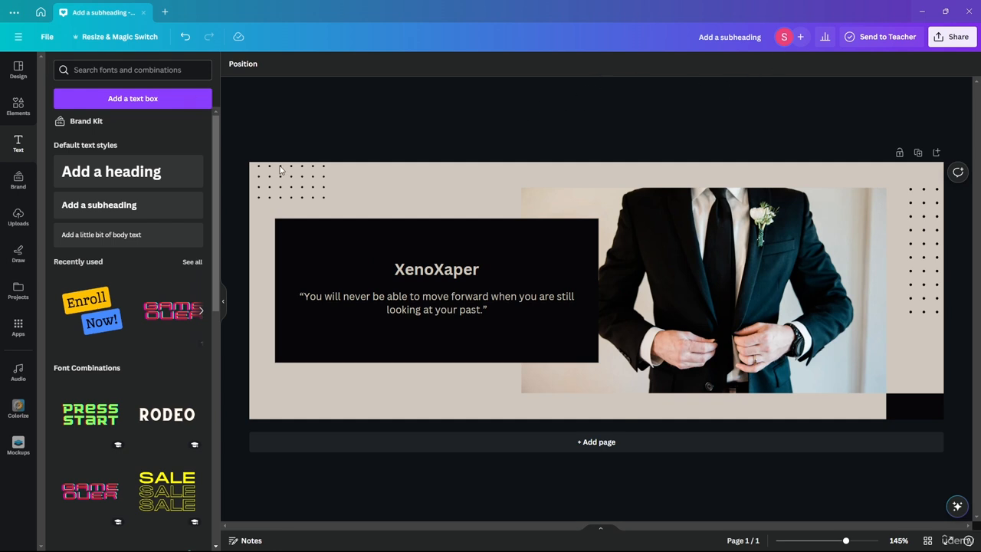
# Cycle the page through the colour variations taken from the suit photo until the background is beige and the text rectangle black
pyautogui.rightClick(637, 270)
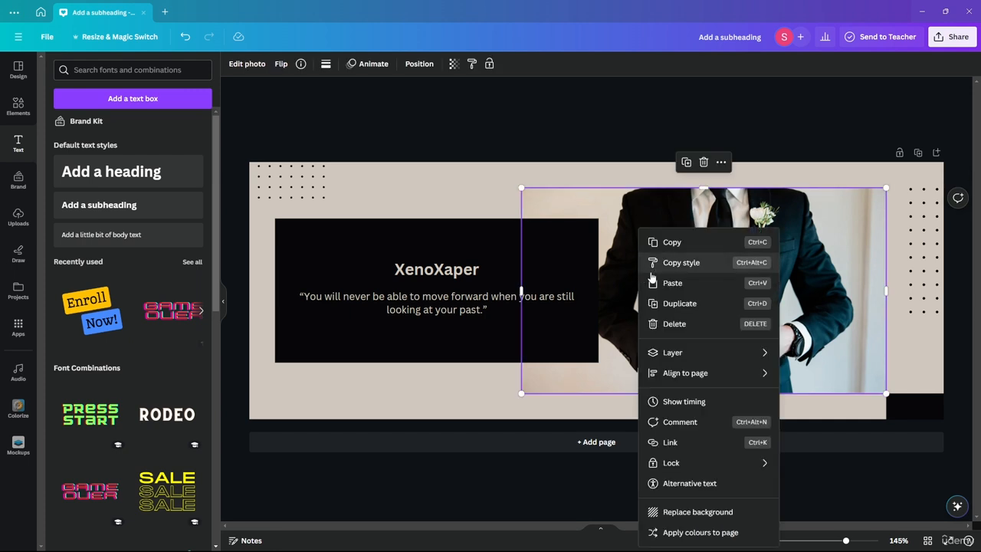
pyautogui.click(681, 532)
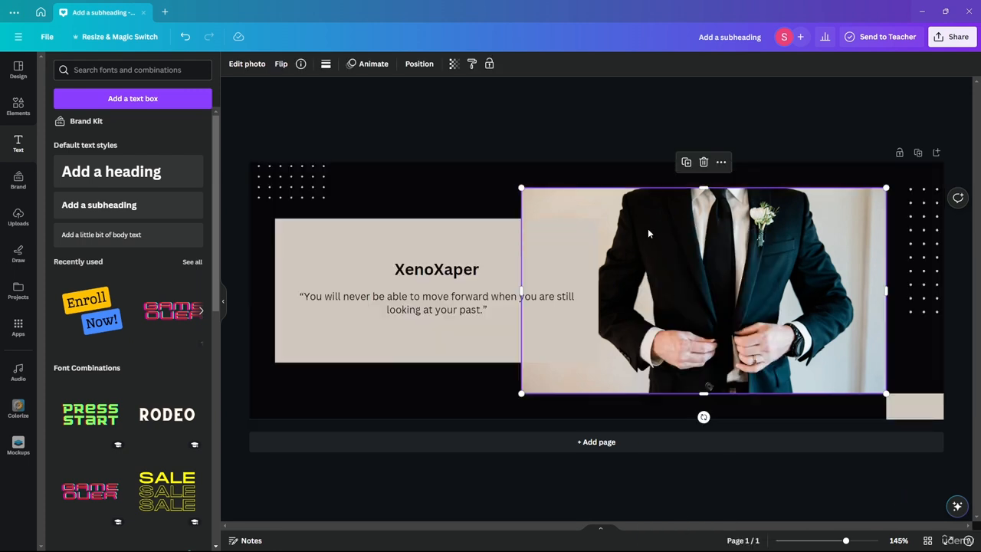
pyautogui.rightClick(649, 234)
pyautogui.click(574, 115)
pyautogui.click(574, 115)
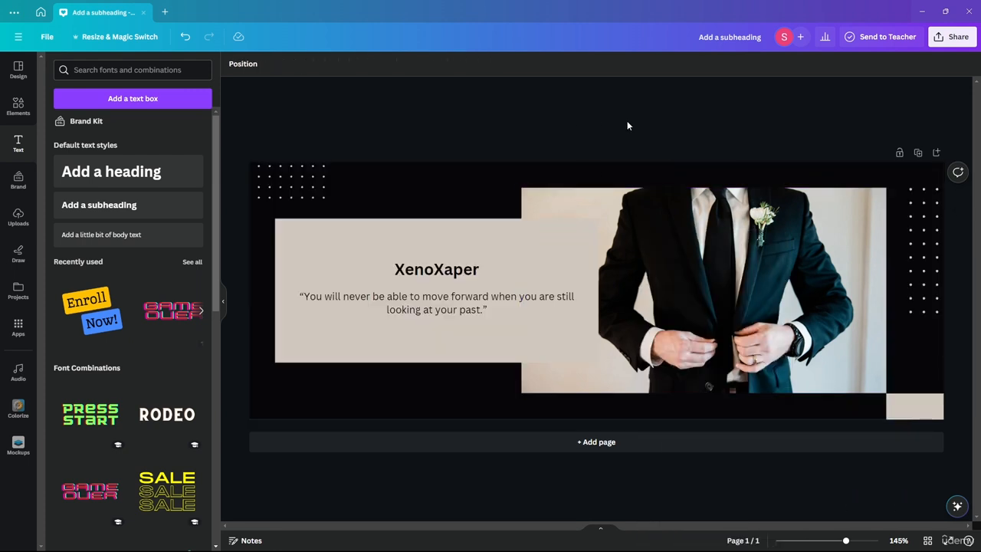
pyautogui.rightClick(646, 242)
pyautogui.click(681, 532)
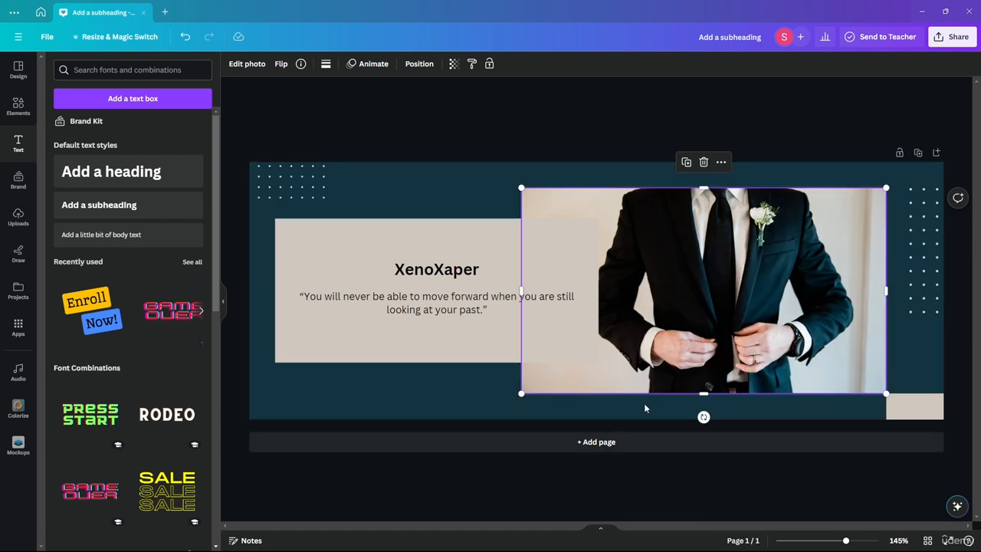
pyautogui.rightClick(626, 249)
pyautogui.click(682, 532)
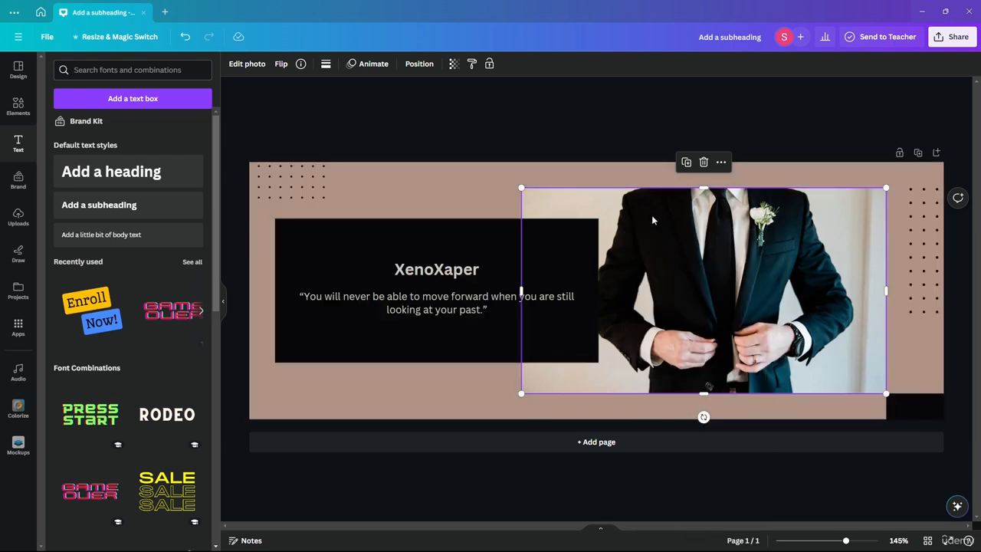
pyautogui.click(594, 117)
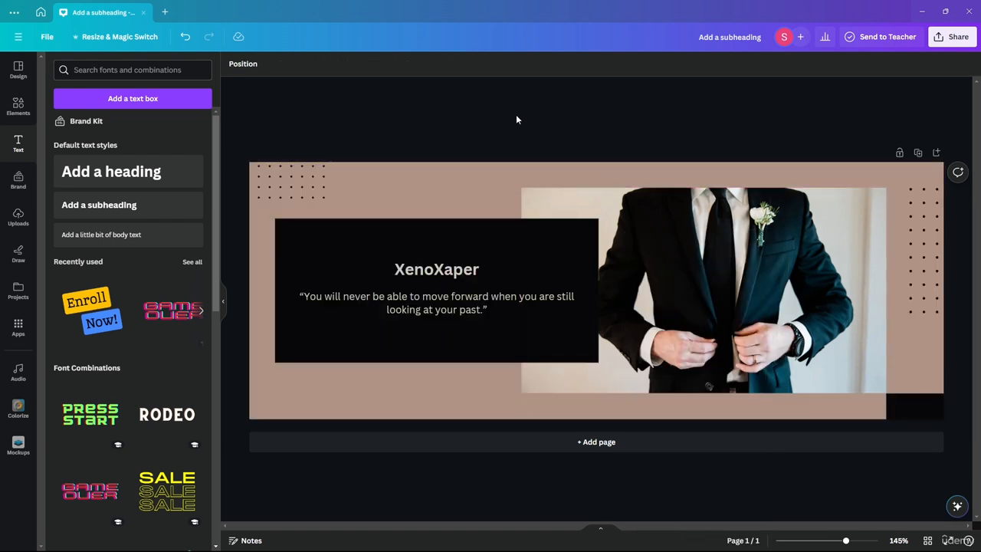
pyautogui.rightClick(647, 230)
pyautogui.click(681, 532)
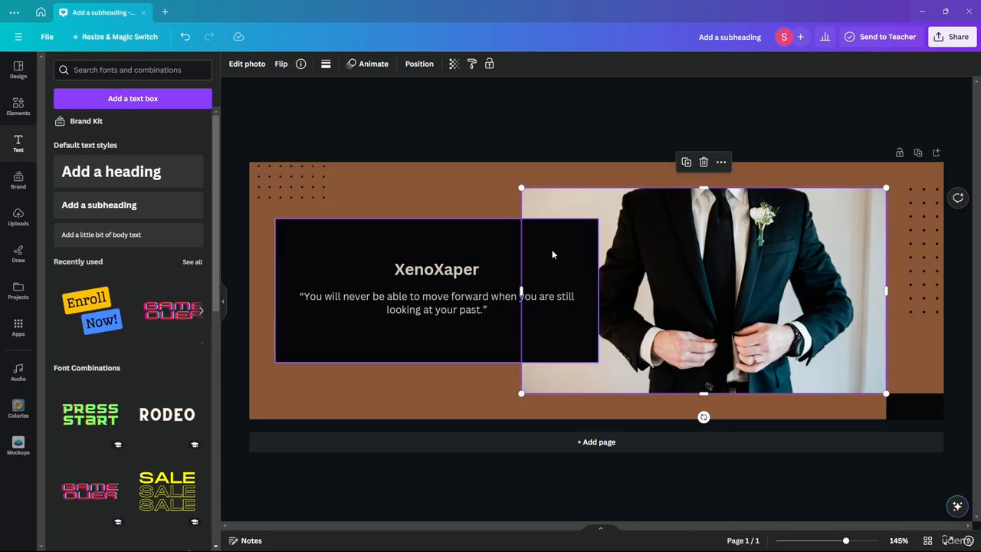
pyautogui.rightClick(644, 231)
pyautogui.click(681, 532)
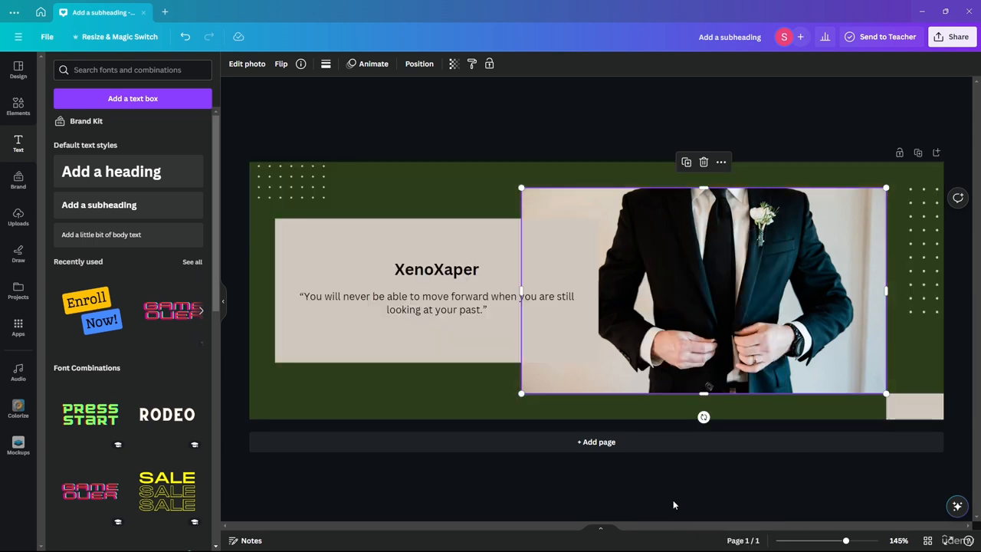
pyautogui.rightClick(642, 221)
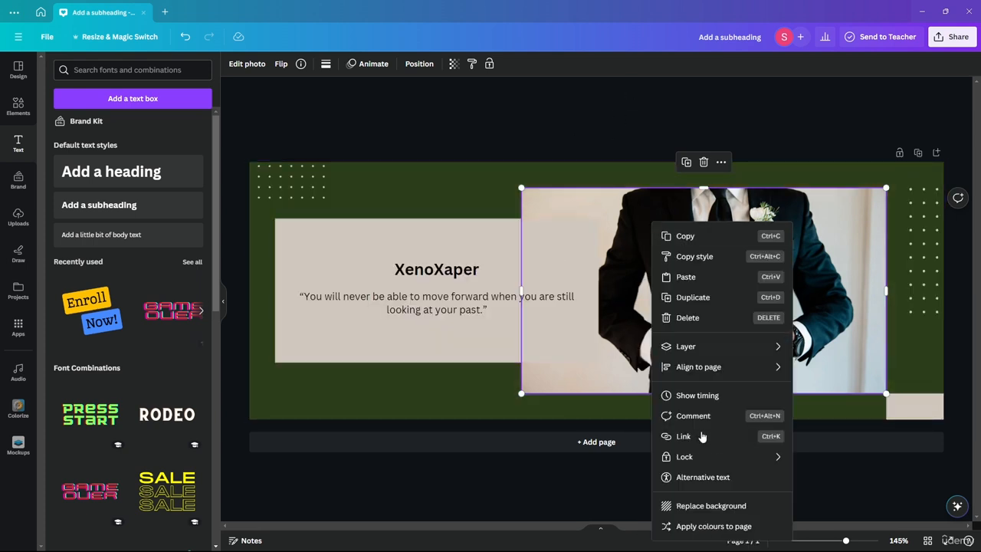
pyautogui.click(679, 528)
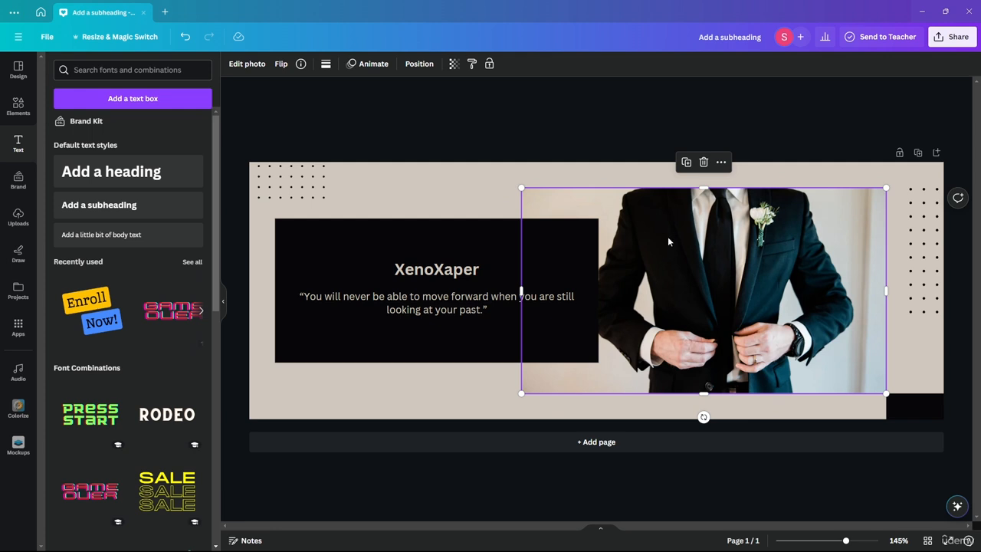
pyautogui.click(529, 115)
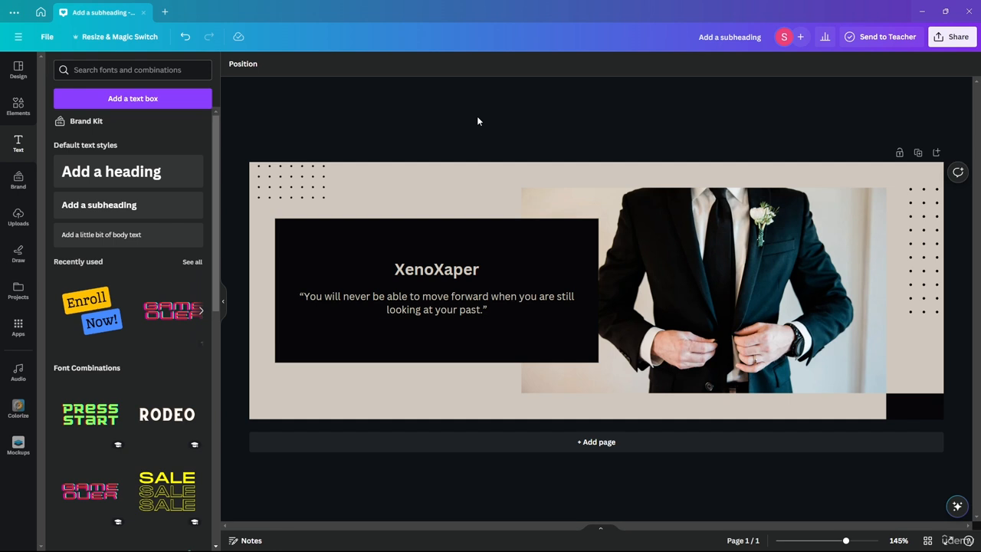
# Add a blank second page below the finished cover
pyautogui.click(574, 444)
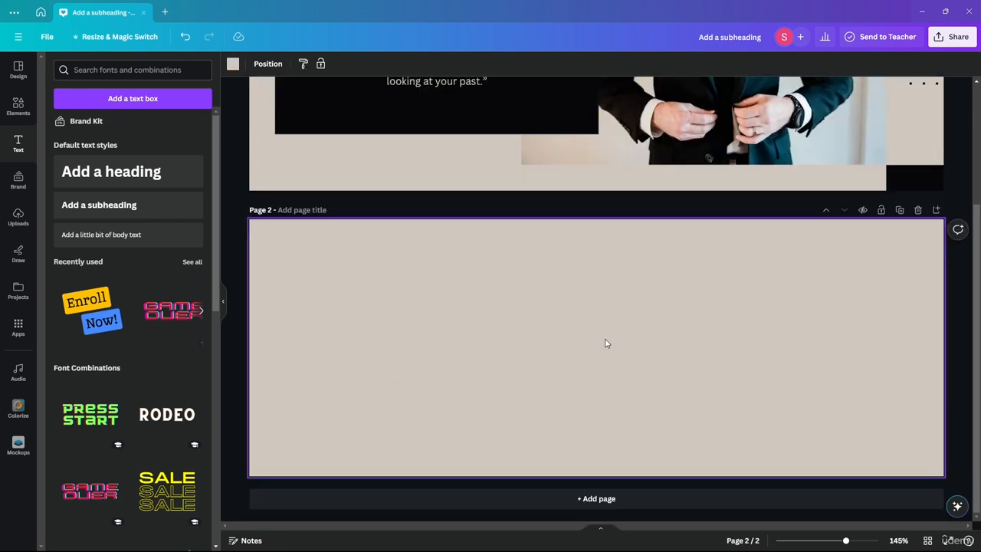
pyautogui.scroll(5, 531, 250)
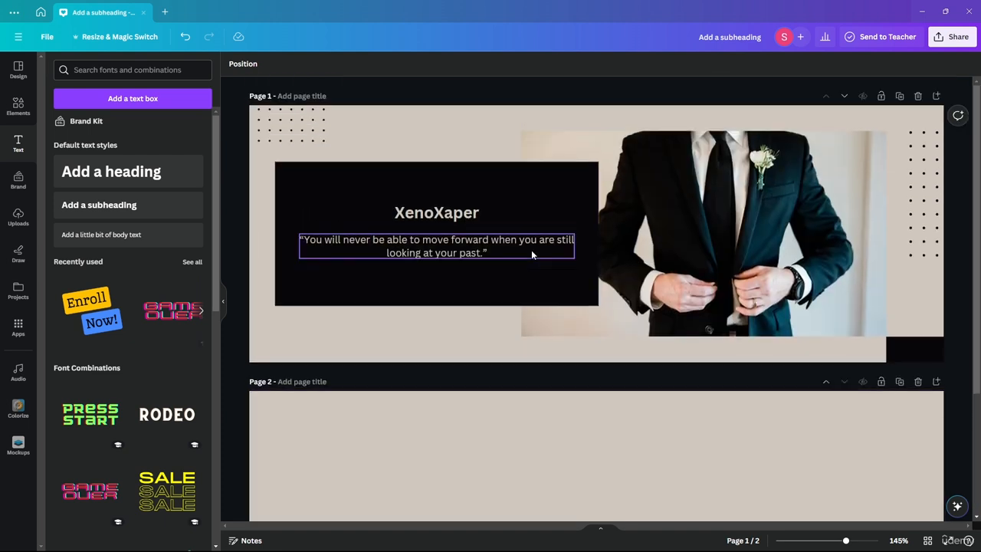
pyautogui.scroll(-5, 533, 228)
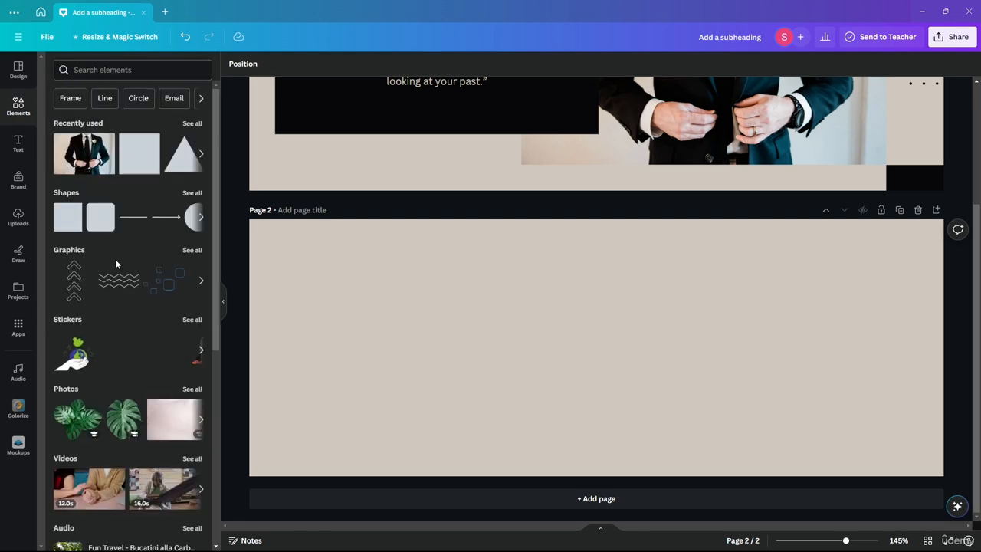
# Fill page 2 with the photo grid of four equal vertical columns
pyautogui.scroll(-5, 115, 259)
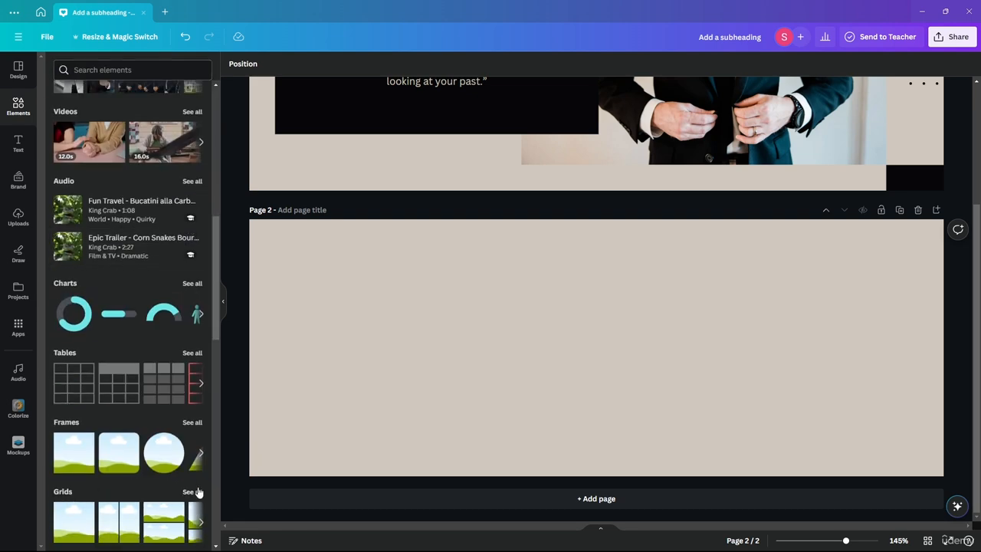
pyautogui.click(192, 493)
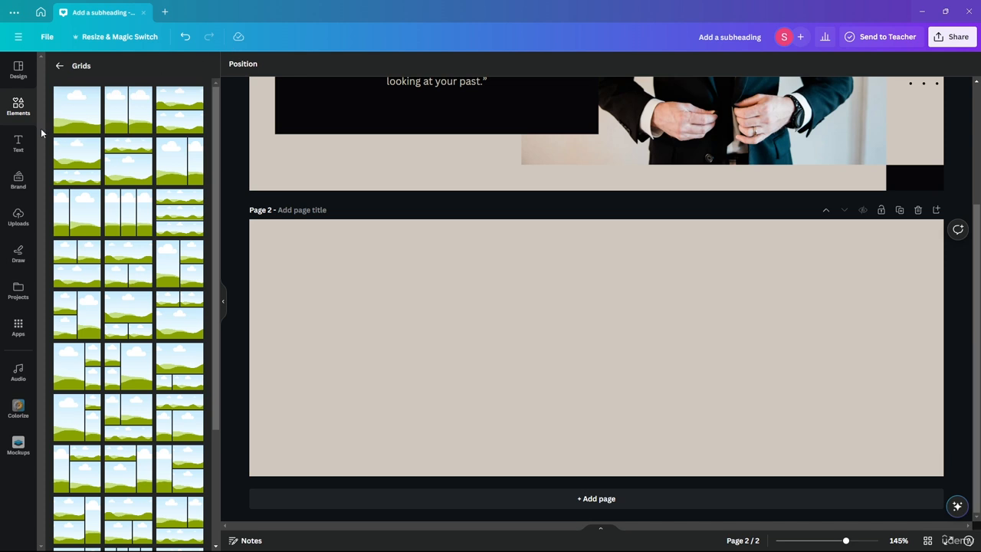
pyautogui.scroll(-5, 92, 176)
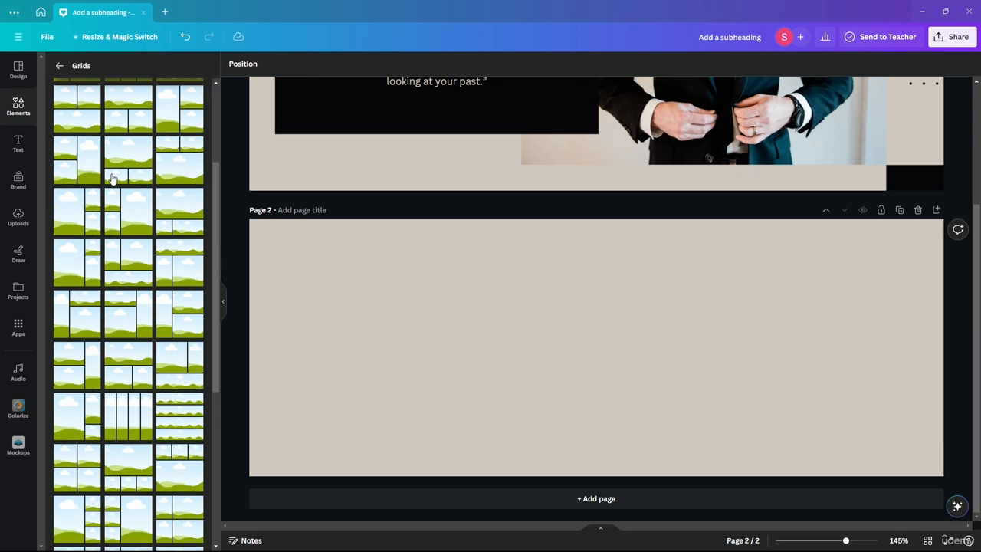
pyautogui.moveTo(125, 426); pyautogui.dragTo(468, 285)
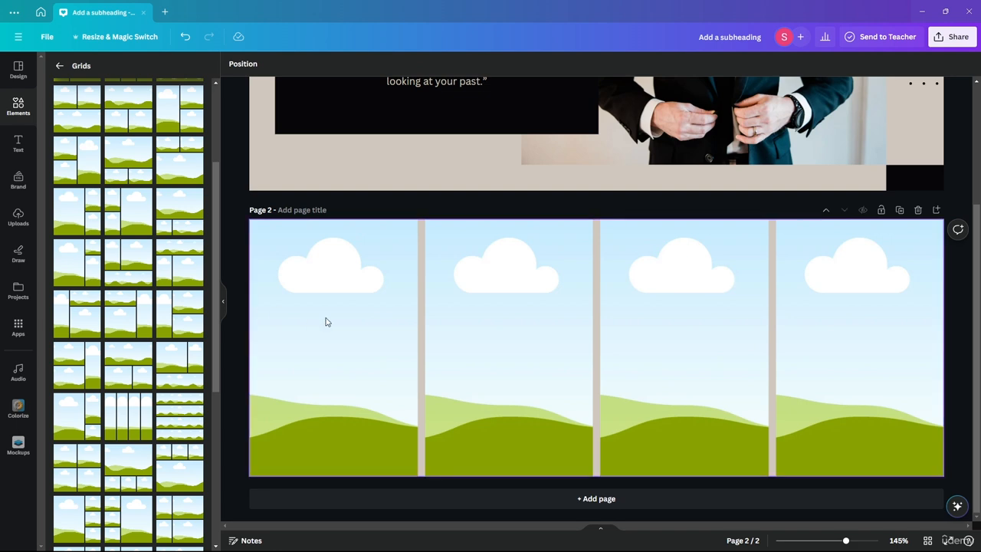
pyautogui.moveTo(325, 321)
pyautogui.mouseDown()
pyautogui.moveTo(351, 320)
pyautogui.moveTo(316, 319)
pyautogui.moveTo(327, 319)
pyautogui.mouseUp()
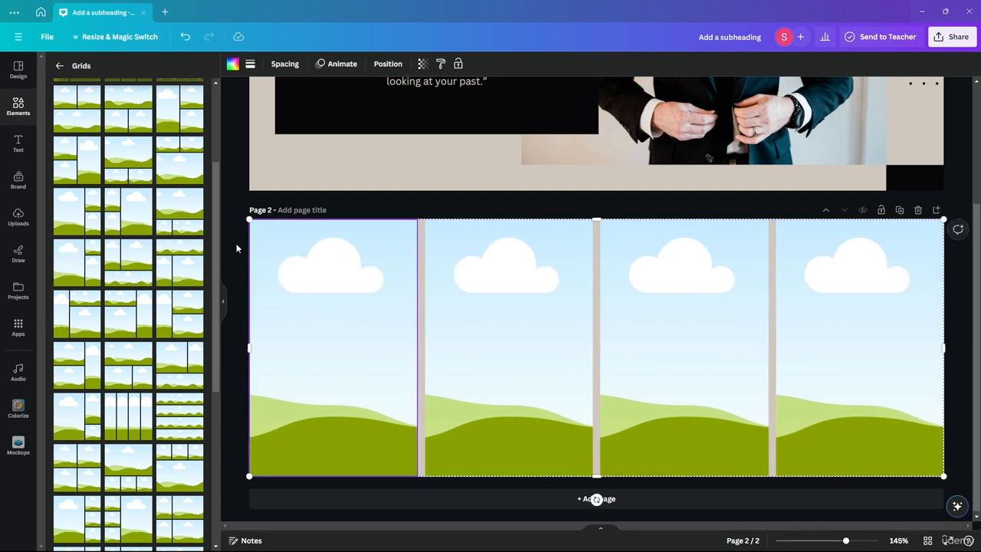
pyautogui.click(223, 226)
# Leave the grid collection and search the elements library for "photos"
pyautogui.click(59, 66)
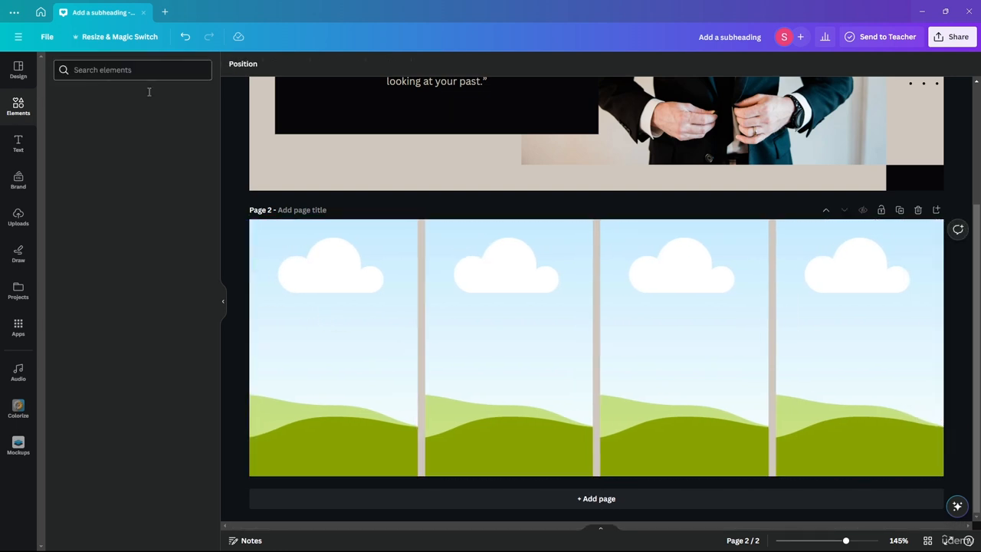
pyautogui.click(106, 70)
pyautogui.write('photos')
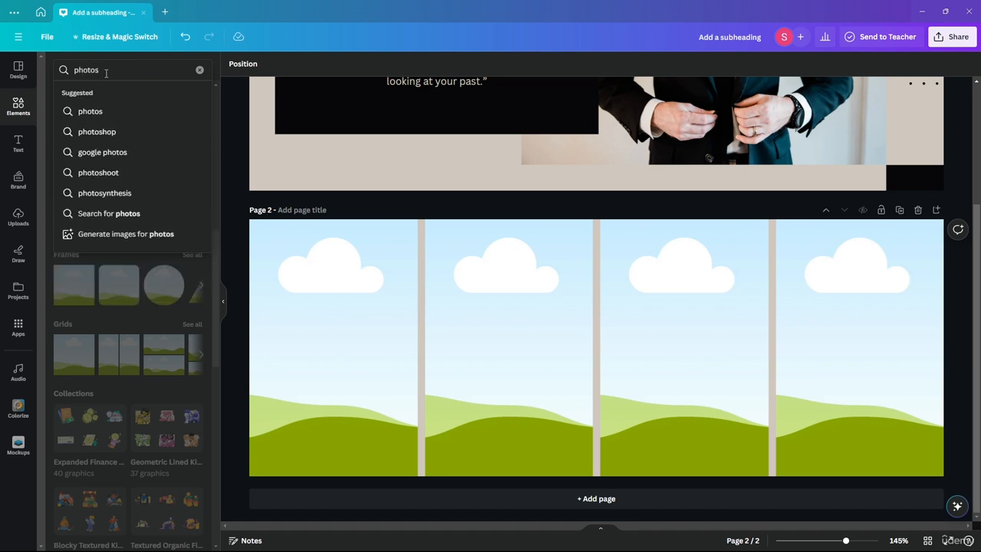
pyautogui.press('Return')
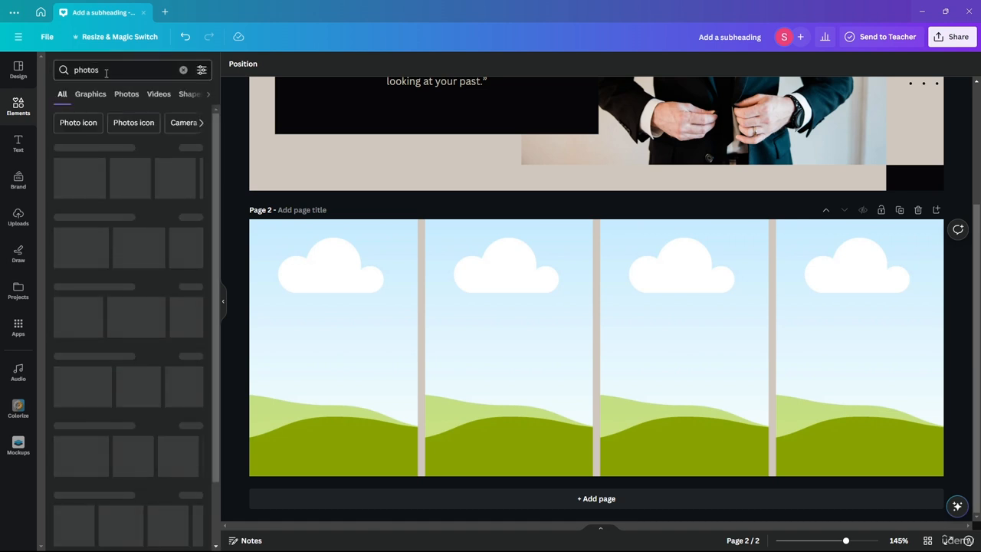
# Dismiss the search suggestions and limit the "photos" results to the Photos category
pyautogui.press('Escape')
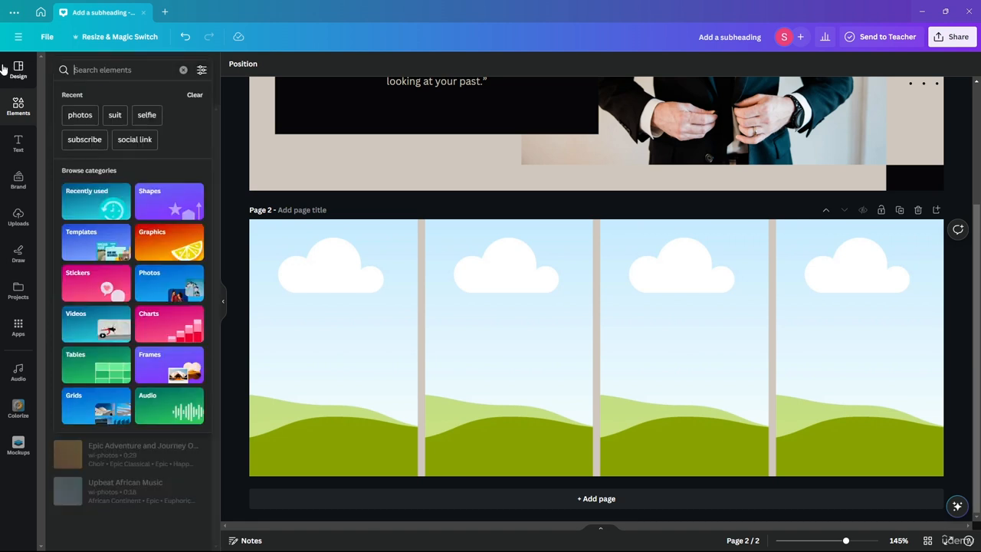
pyautogui.press('Escape')
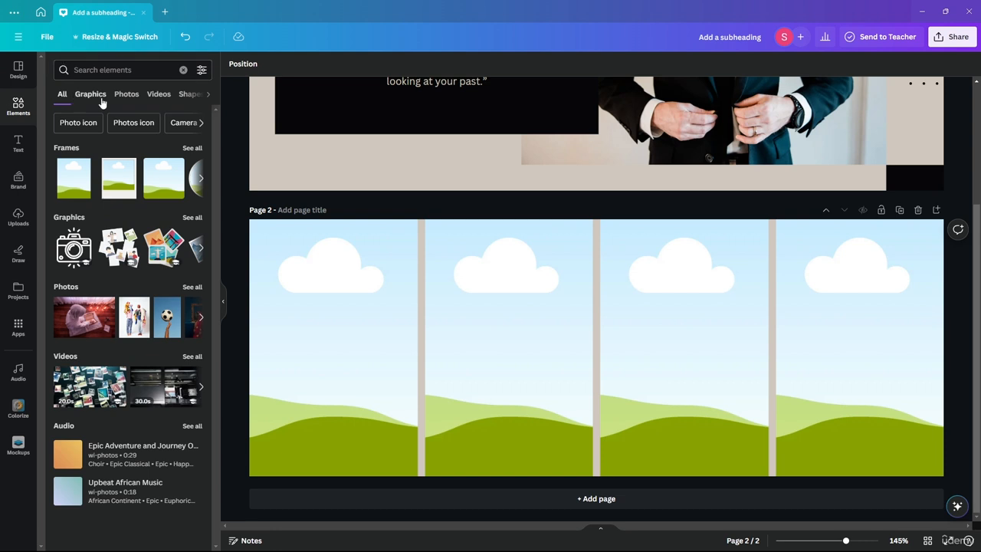
pyautogui.click(127, 94)
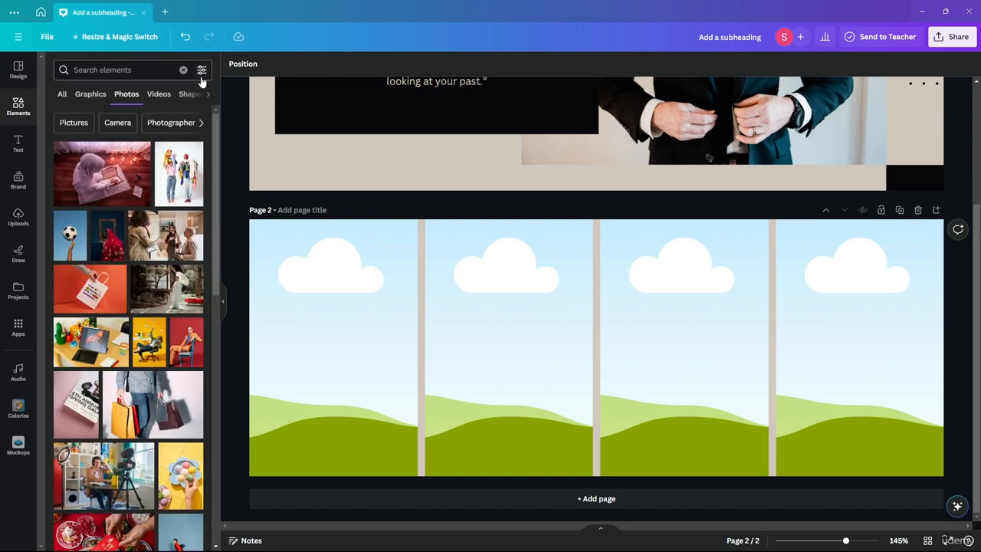
pyautogui.click(202, 70)
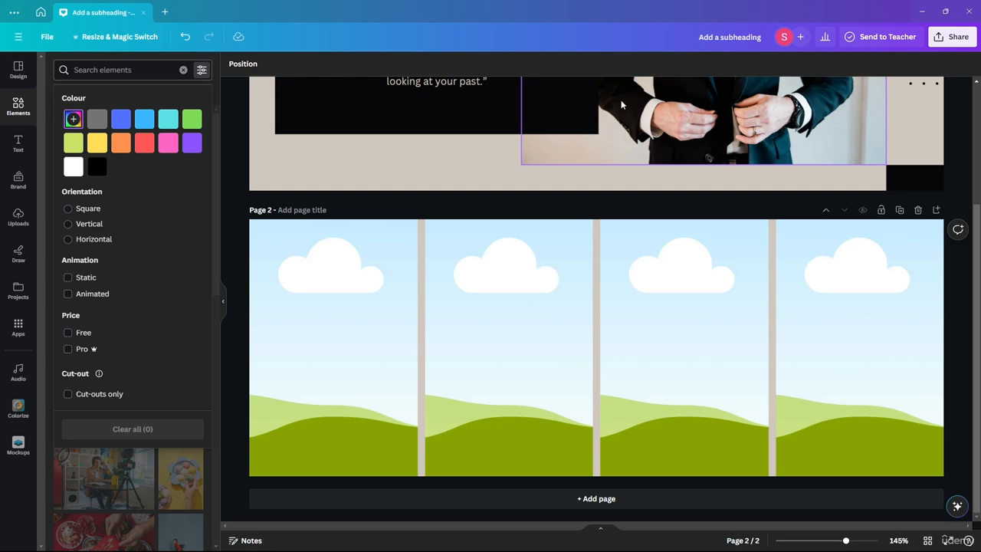
pyautogui.click(73, 119)
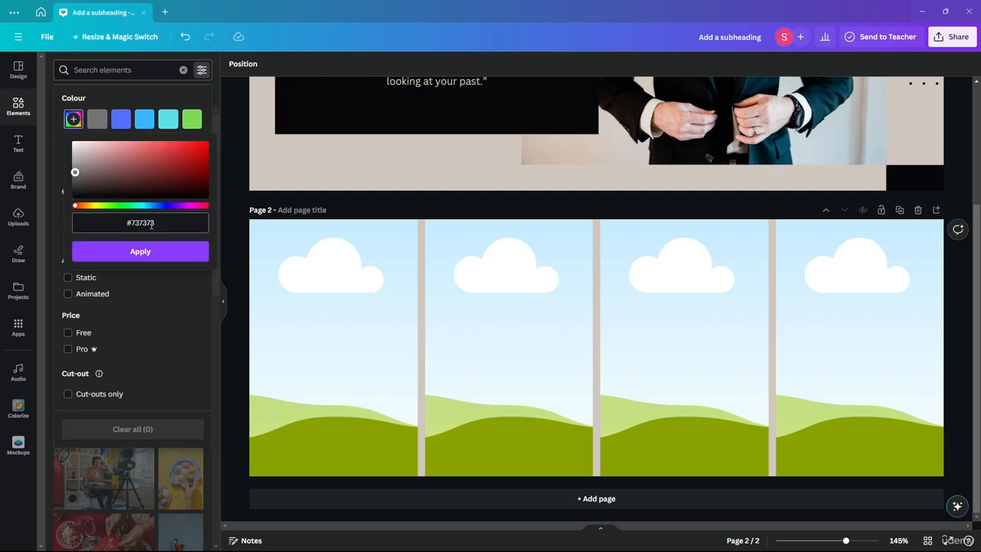
pyautogui.click(677, 88)
pyautogui.scroll(3, 408, 173)
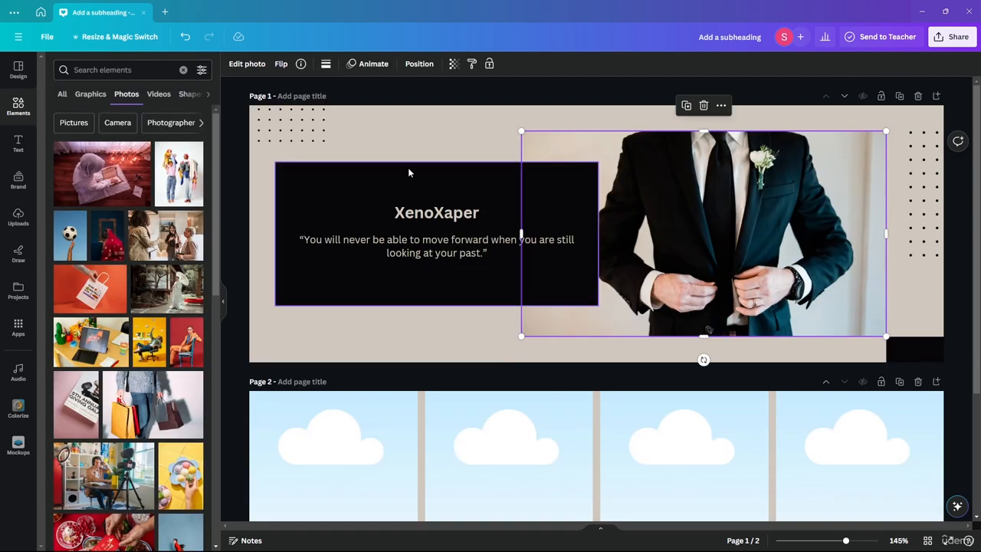
# Filter the photo results to black colour, vertical orientation and static images
pyautogui.click(128, 95)
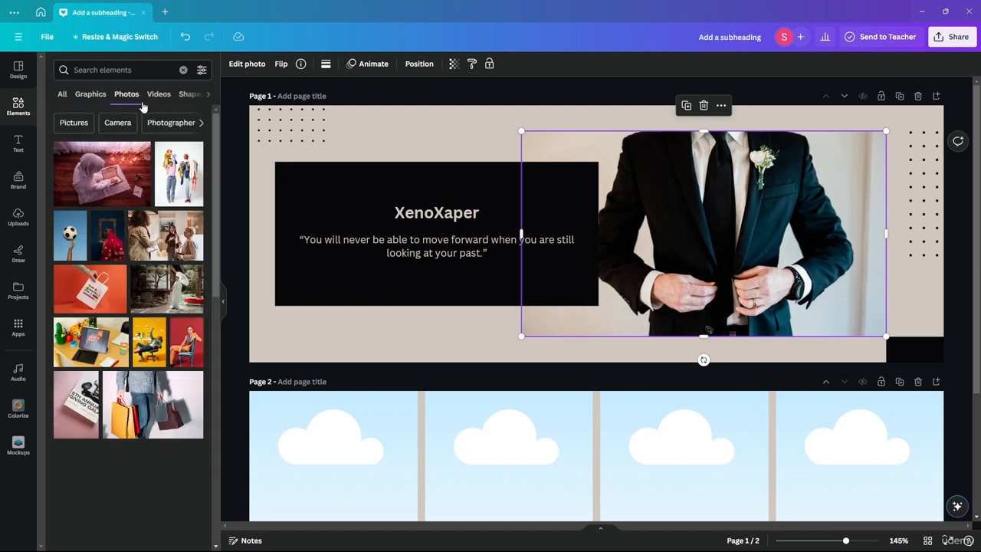
pyautogui.click(201, 69)
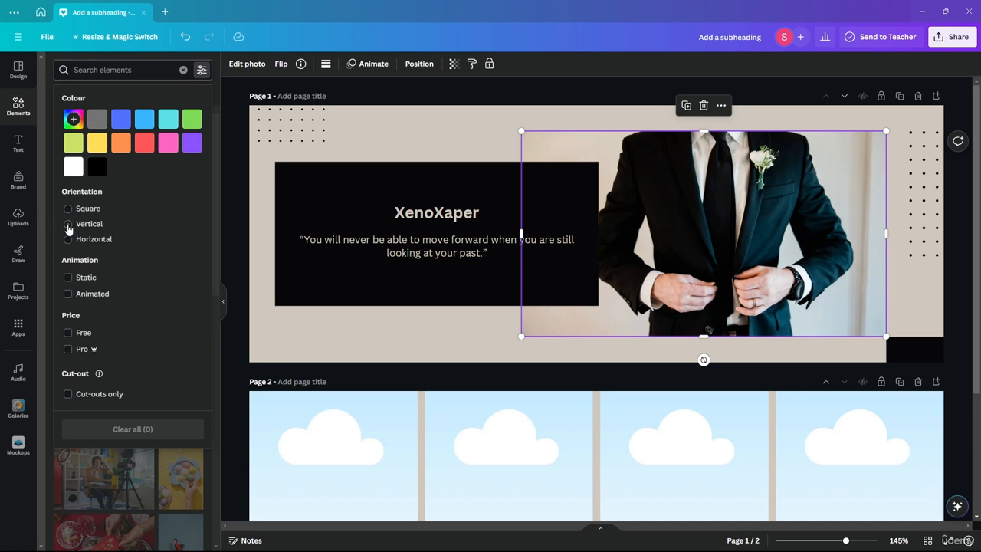
pyautogui.click(68, 225)
pyautogui.click(69, 277)
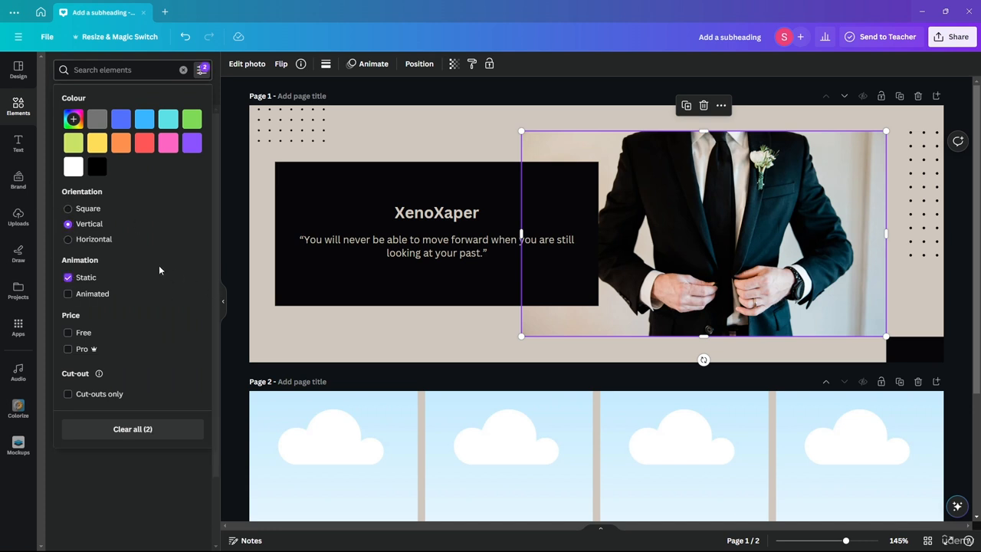
pyautogui.click(95, 170)
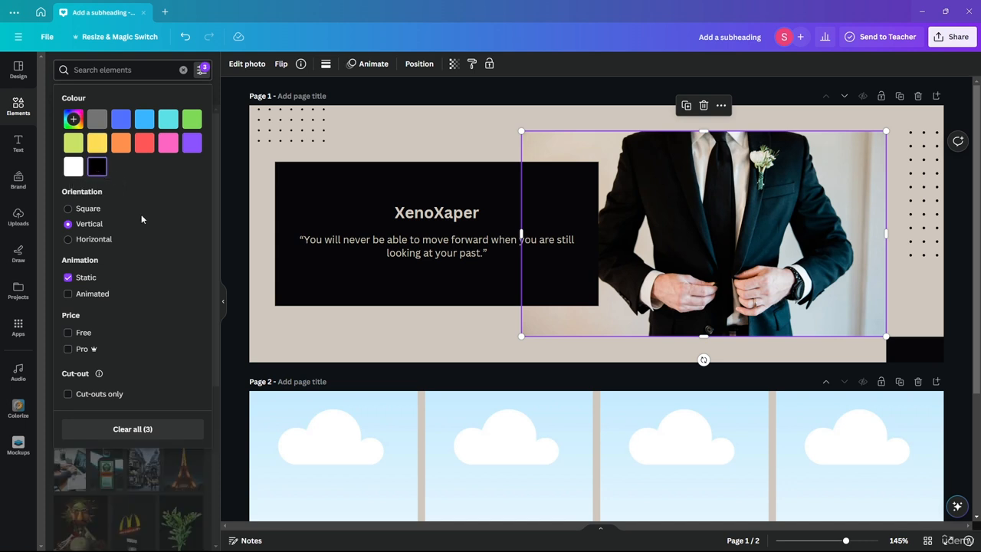
pyautogui.click(214, 294)
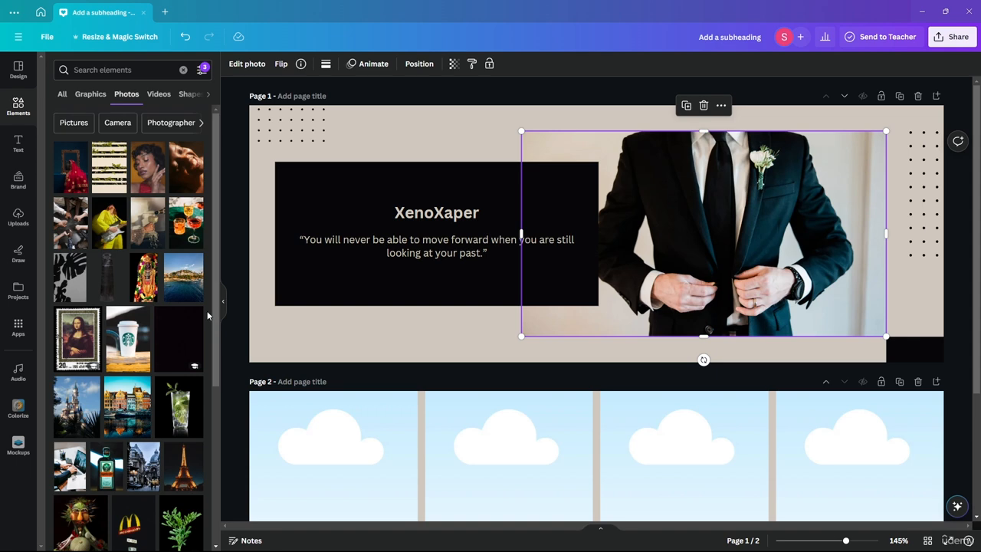
# Fill page 2's first grid column with the man in the blue suit and the second with the smiling man in a black shirt
pyautogui.scroll(-5, 169, 276)
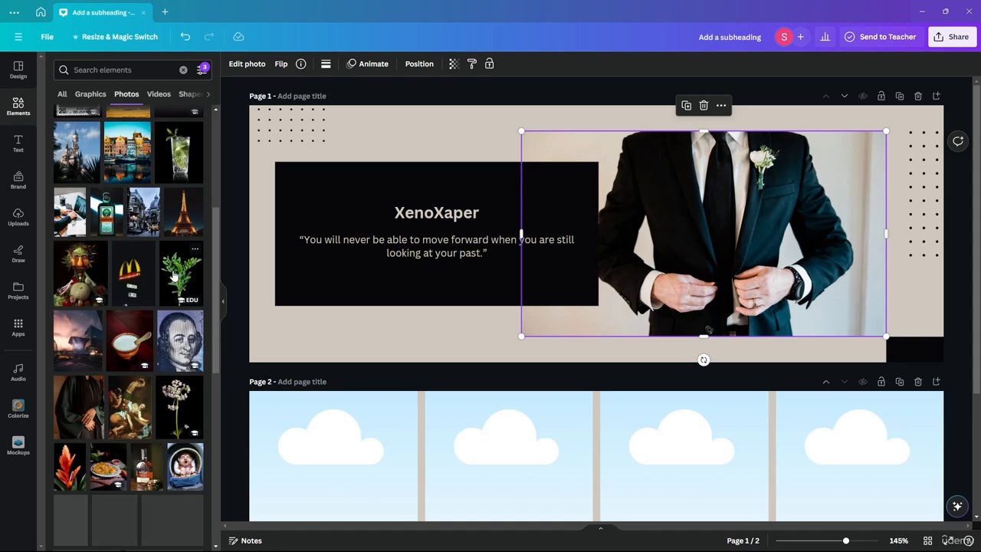
pyautogui.scroll(-5, 173, 274)
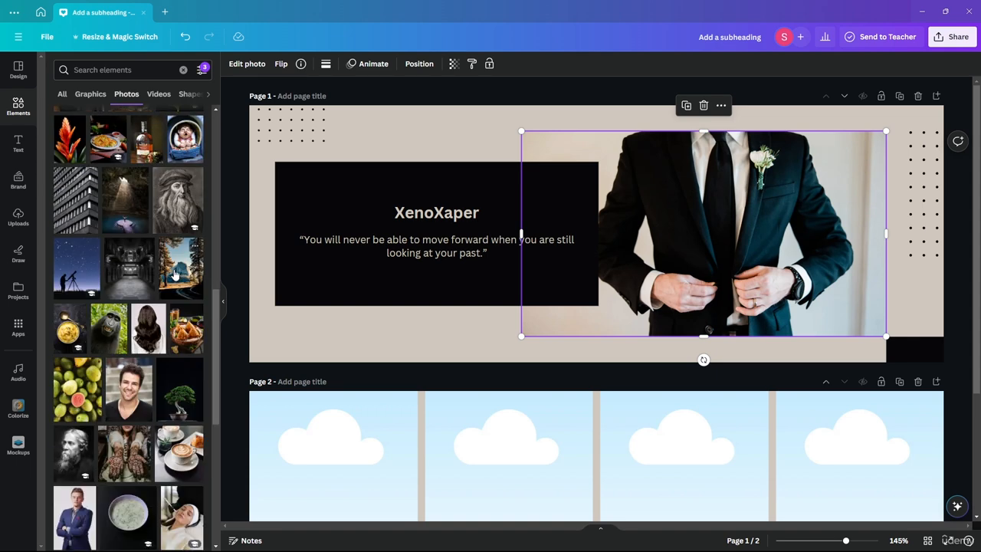
pyautogui.click(233, 144)
pyautogui.scroll(-3, 233, 144)
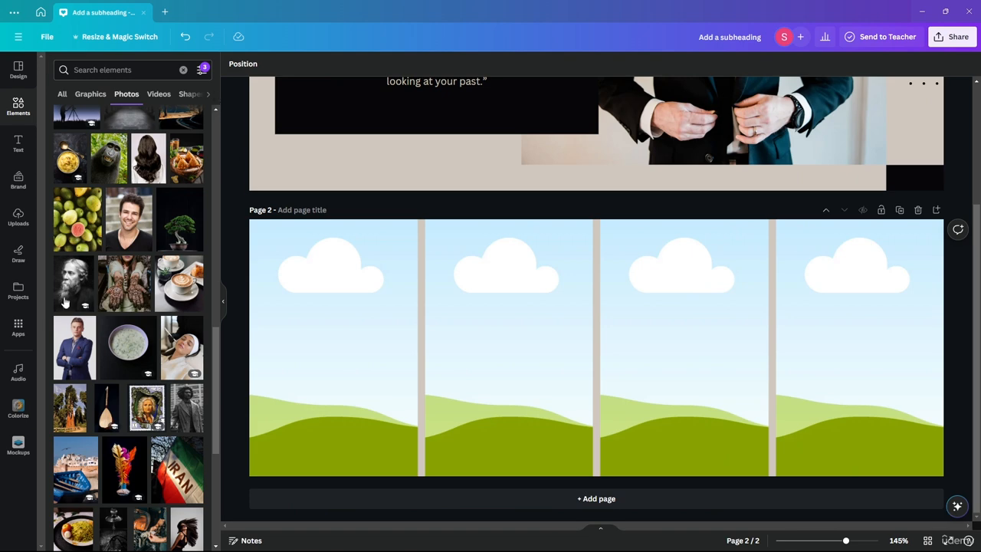
pyautogui.moveTo(73, 360); pyautogui.dragTo(330, 292)
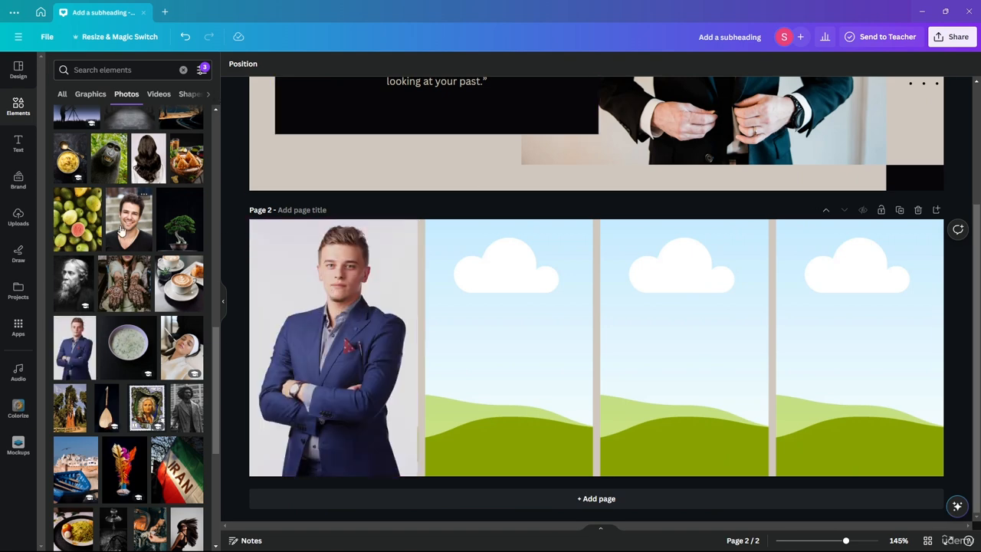
pyautogui.moveTo(120, 230); pyautogui.dragTo(509, 345)
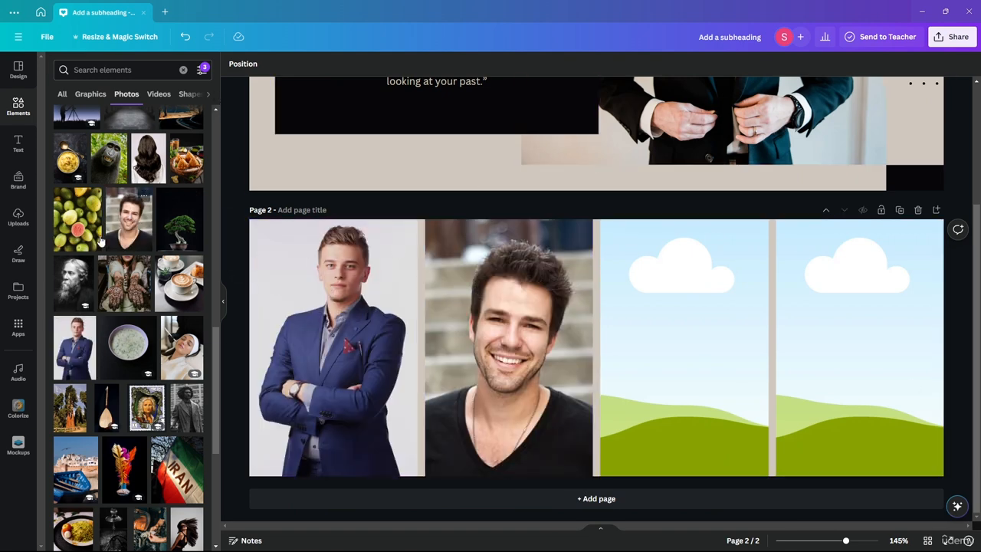
# Fill the third grid column with the guitarist in yellow and the fourth with the photo of people holding hands
pyautogui.scroll(-5, 123, 230)
pyautogui.scroll(8, 147, 219)
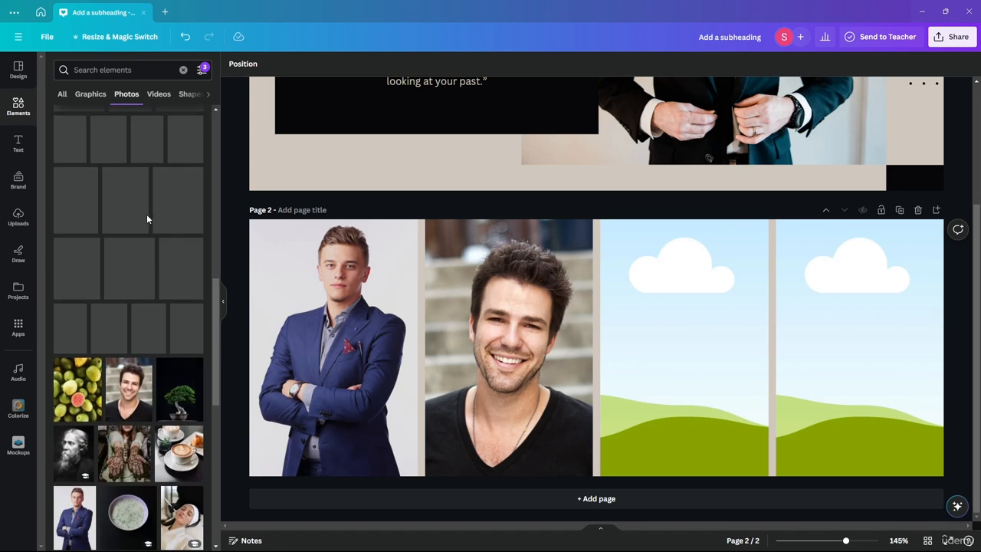
pyautogui.scroll(5, 148, 230)
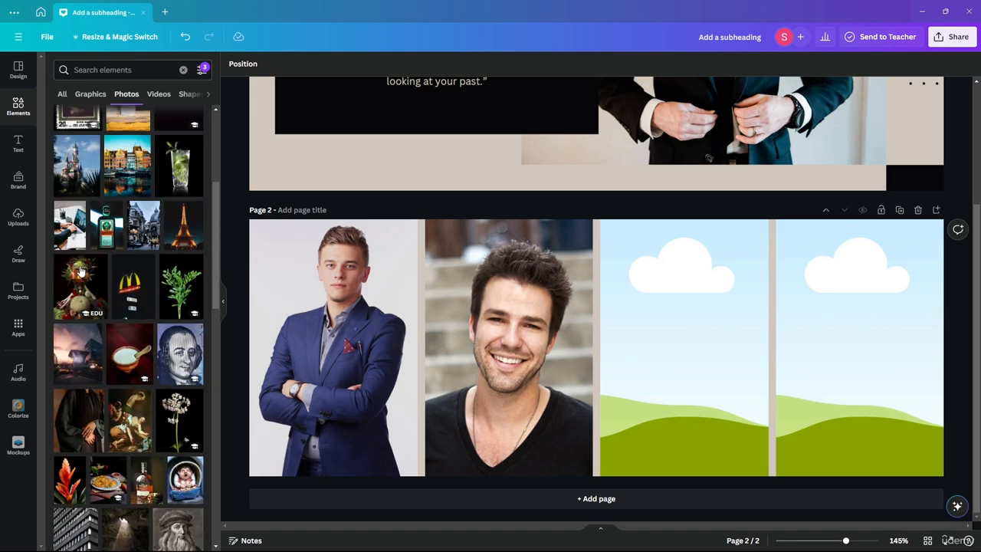
pyautogui.scroll(3, 123, 375)
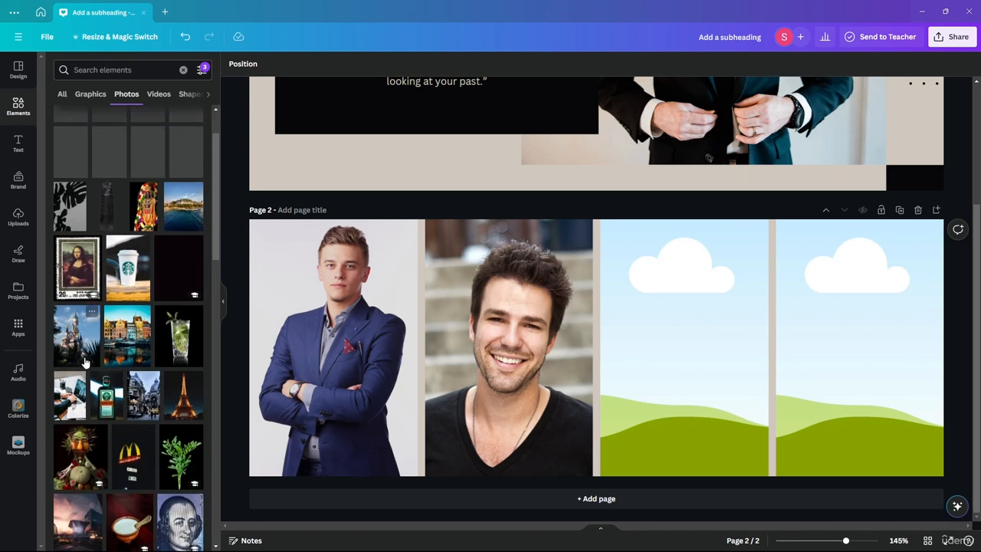
pyautogui.scroll(2, 107, 365)
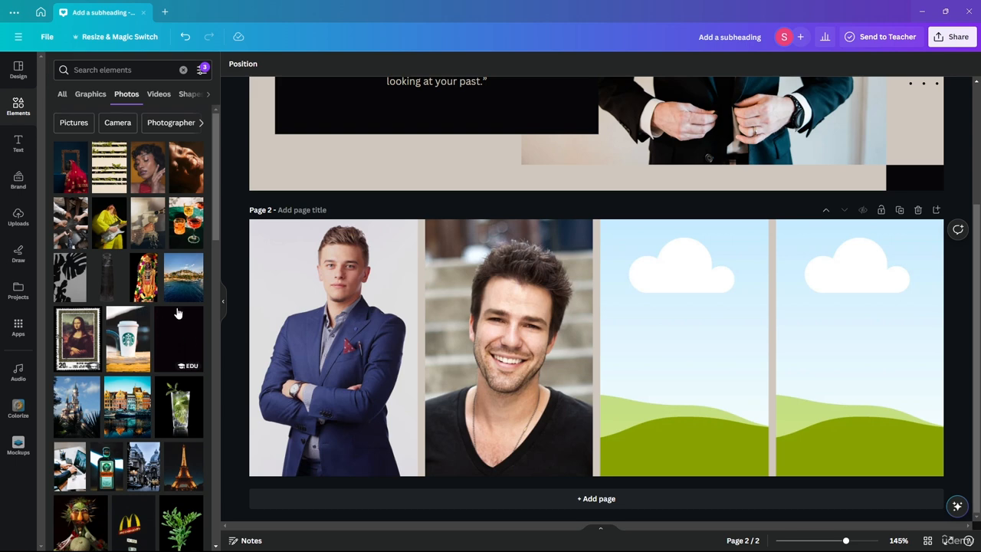
pyautogui.moveTo(120, 238); pyautogui.dragTo(673, 322)
pyautogui.moveTo(71, 222); pyautogui.dragTo(817, 328)
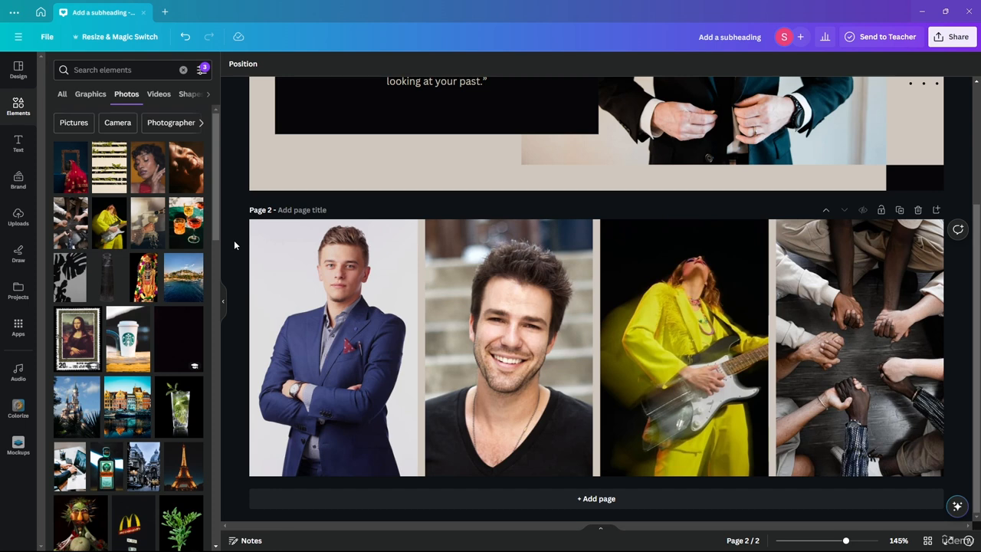
# Move the photo grid aside, colour page 2's background black, and move the grid back to cover the whole page
pyautogui.moveTo(406, 293); pyautogui.dragTo(460, 241)
pyautogui.click(282, 322)
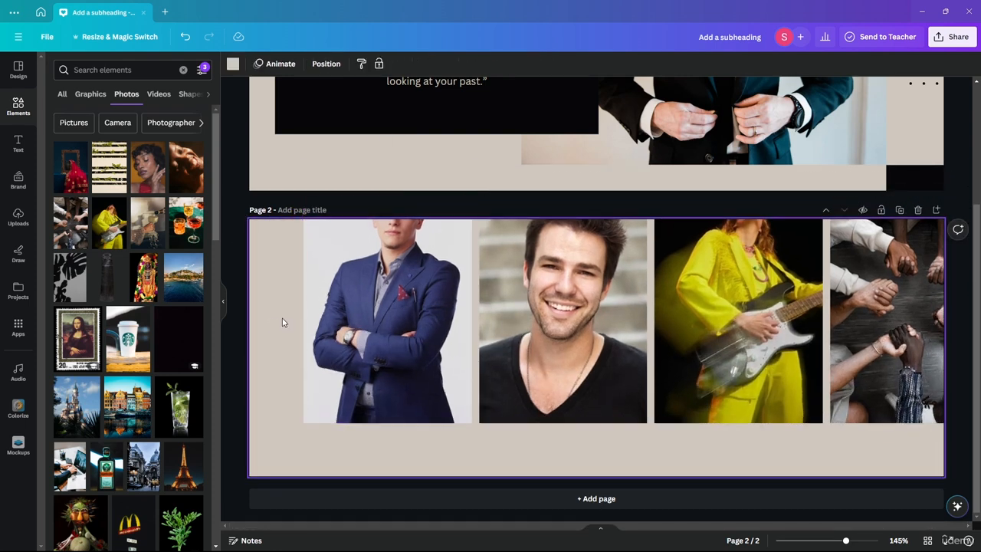
pyautogui.click(233, 63)
pyautogui.click(110, 126)
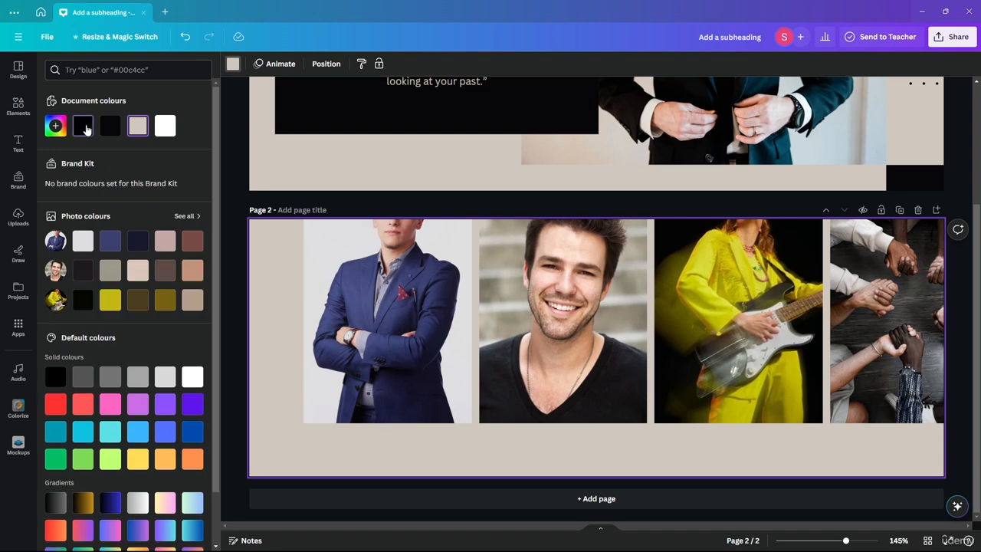
pyautogui.click(246, 261)
pyautogui.moveTo(337, 306); pyautogui.dragTo(327, 332)
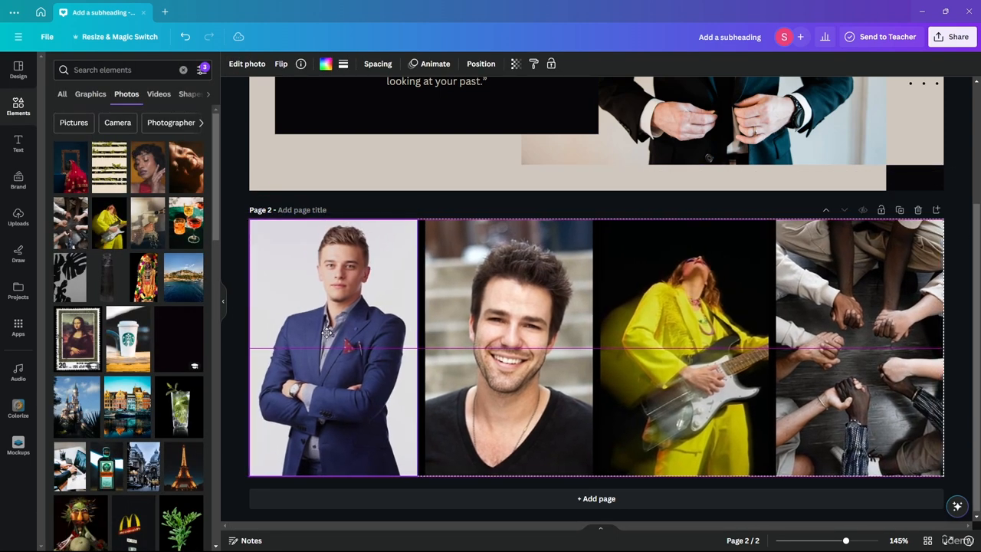
pyautogui.click(244, 244)
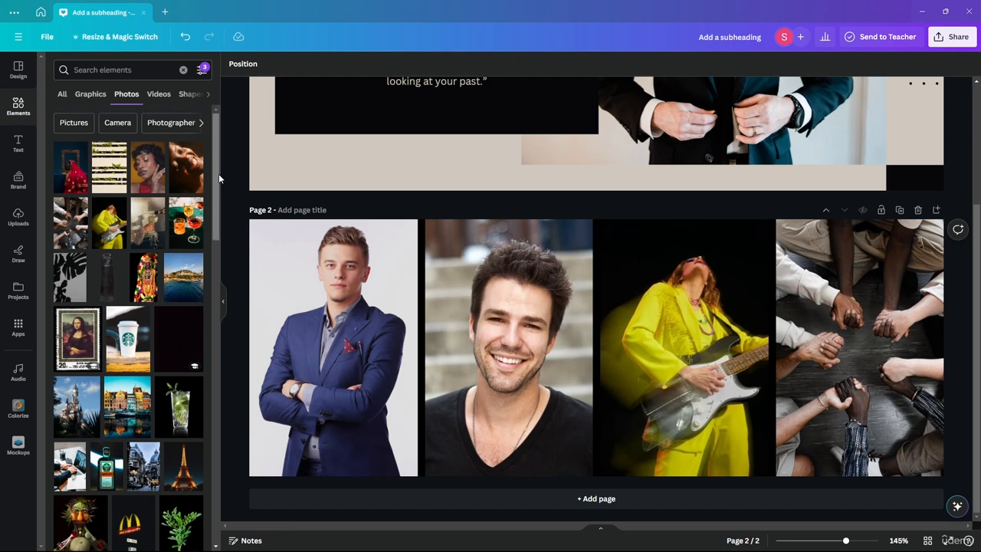
# Enlarge the blue-suit photo within the first column's crop and reposition it to frame his head and upper body
pyautogui.click(322, 307)
pyautogui.doubleClick(323, 305)
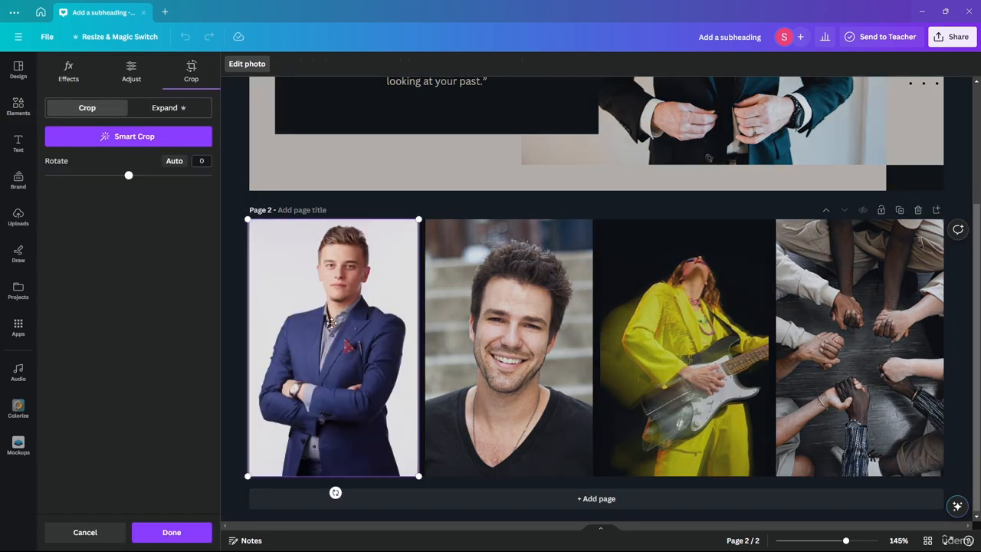
pyautogui.click(329, 322)
pyautogui.doubleClick(342, 330)
pyautogui.moveTo(420, 477); pyautogui.dragTo(457, 517)
pyautogui.moveTo(403, 434); pyautogui.dragTo(381, 446)
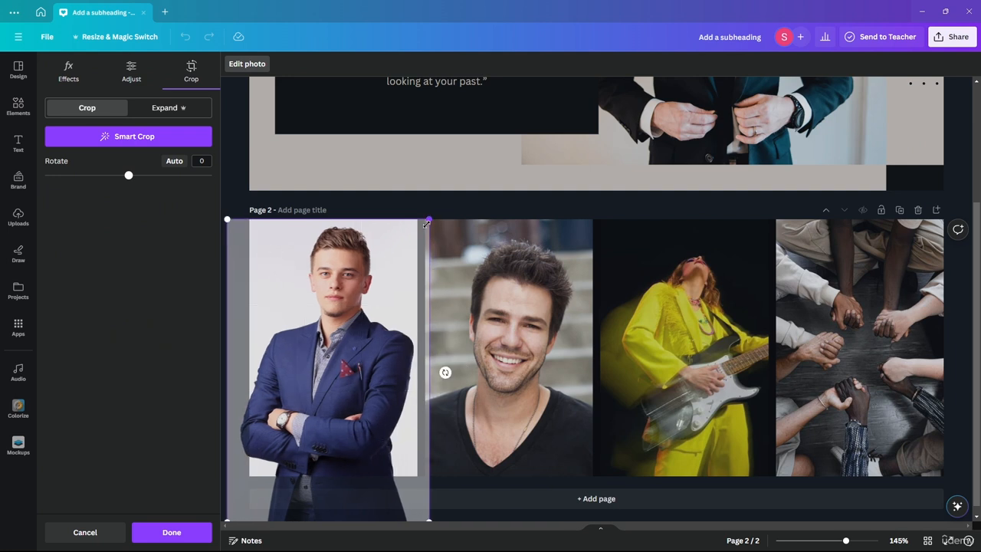
pyautogui.moveTo(427, 223); pyautogui.dragTo(467, 219)
pyautogui.moveTo(398, 341); pyautogui.dragTo(391, 372)
pyautogui.press('Escape')
# Enlarge the guitarist photo within the third column's crop and reposition it to frame her head and upper body
pyautogui.click(656, 367)
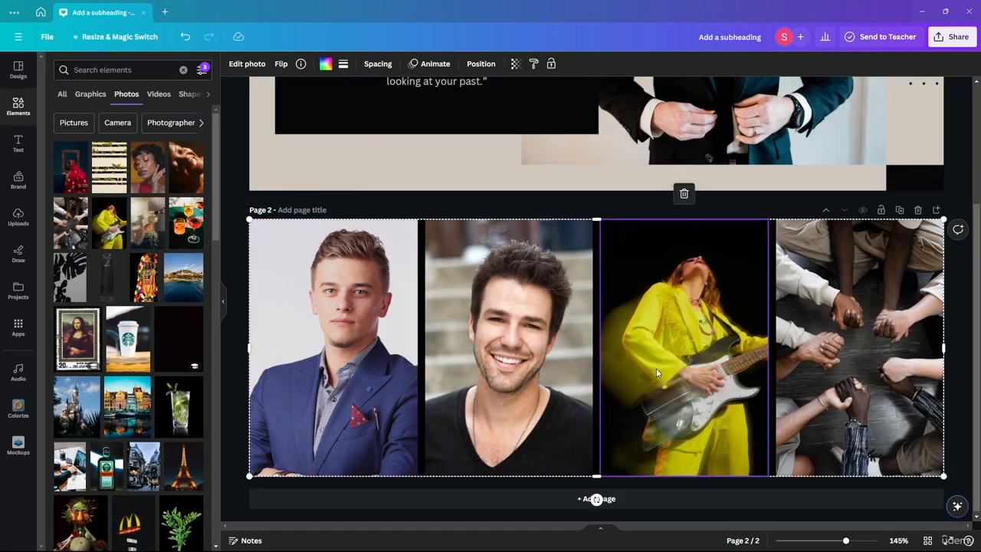
pyautogui.doubleClick(656, 368)
pyautogui.moveTo(589, 211); pyautogui.dragTo(502, 77)
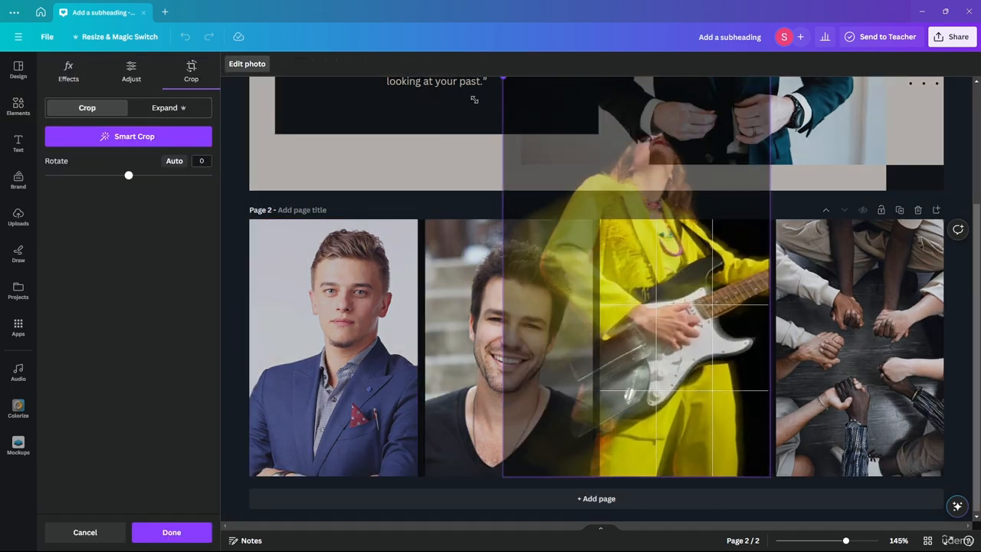
pyautogui.moveTo(660, 250); pyautogui.dragTo(701, 380)
pyautogui.press('Escape')
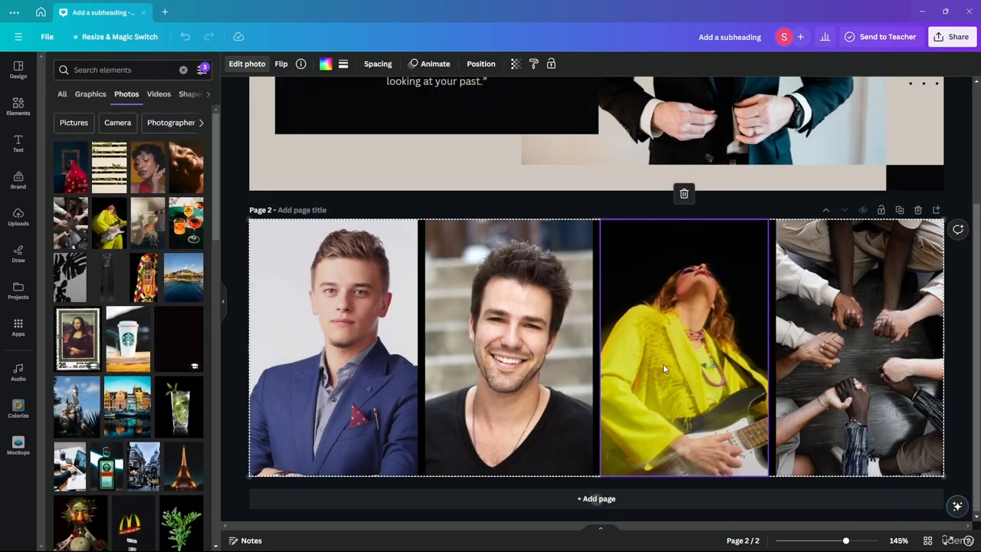
# Enlarge the holding-hands photo within the fourth column's crop and reposition it so the hands fill the frame
pyautogui.doubleClick(860, 307)
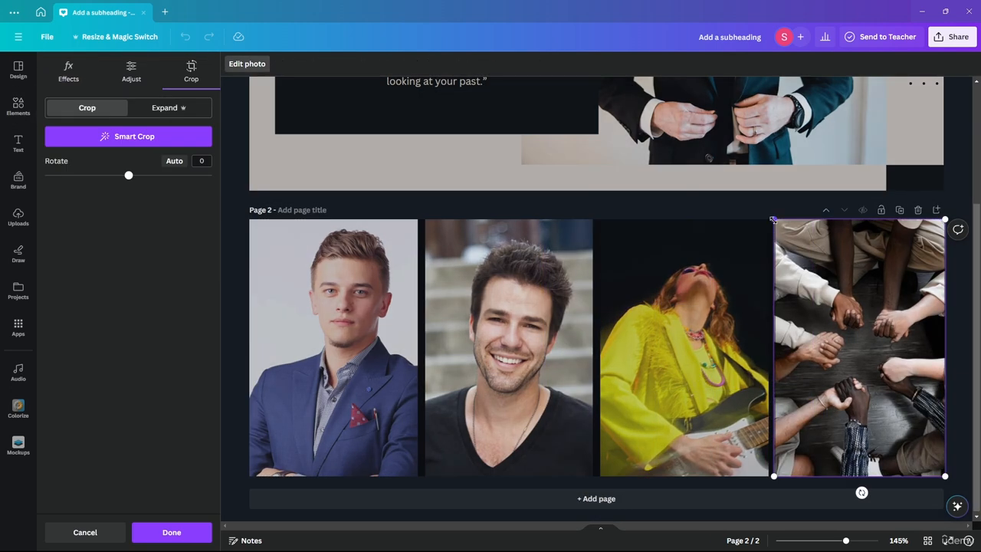
pyautogui.moveTo(773, 220); pyautogui.dragTo(837, 281)
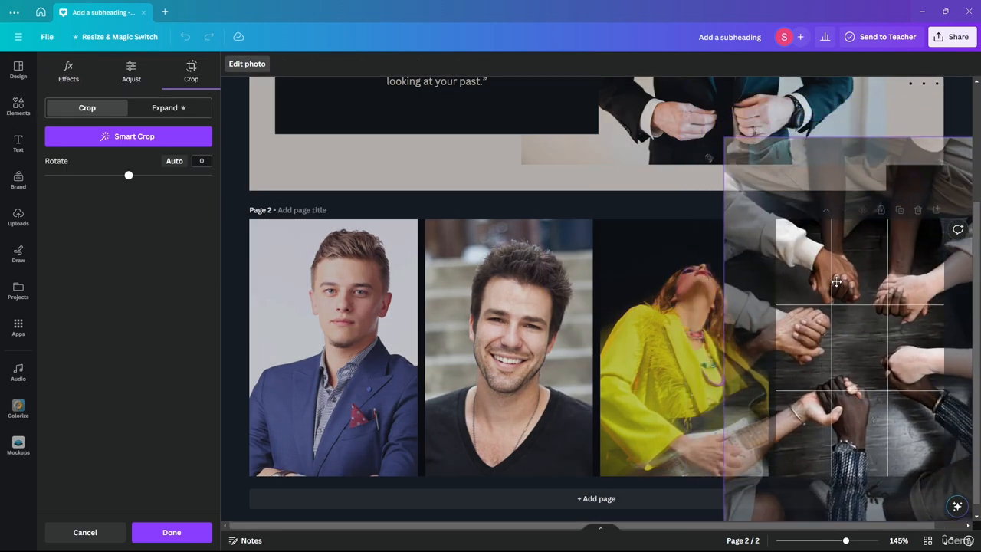
pyautogui.press('Escape')
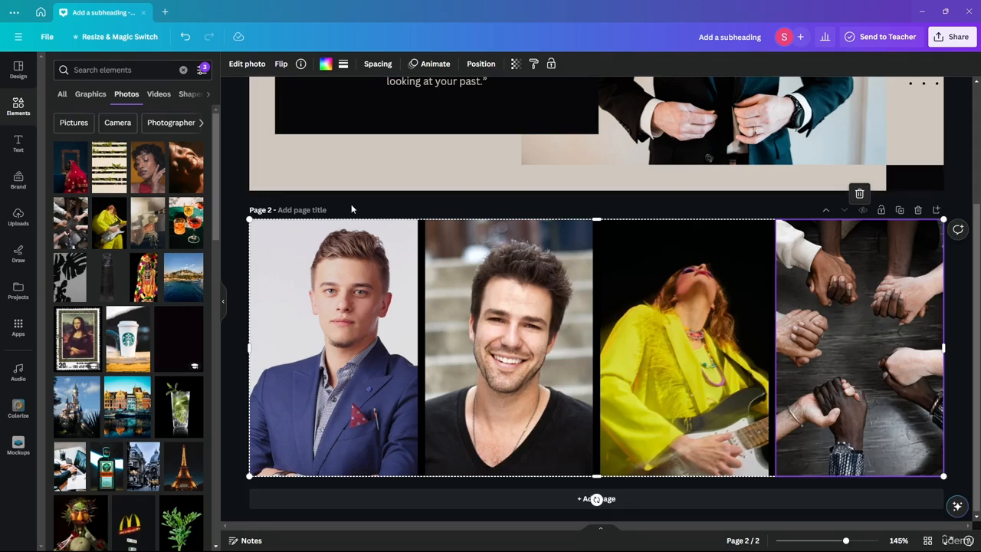
# Deselect the photo grid and clear the elements search to return to the general element categories
pyautogui.click(241, 194)
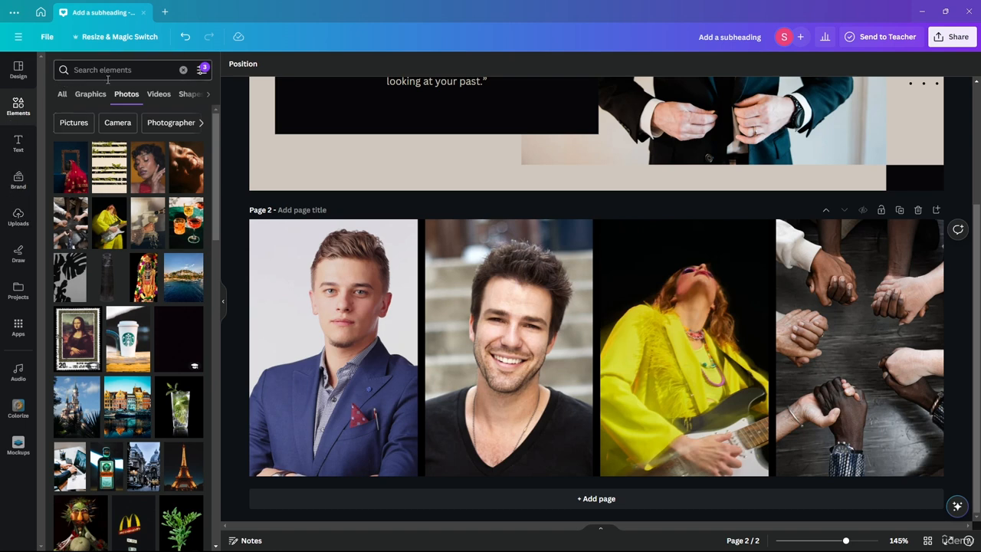
pyautogui.click(184, 71)
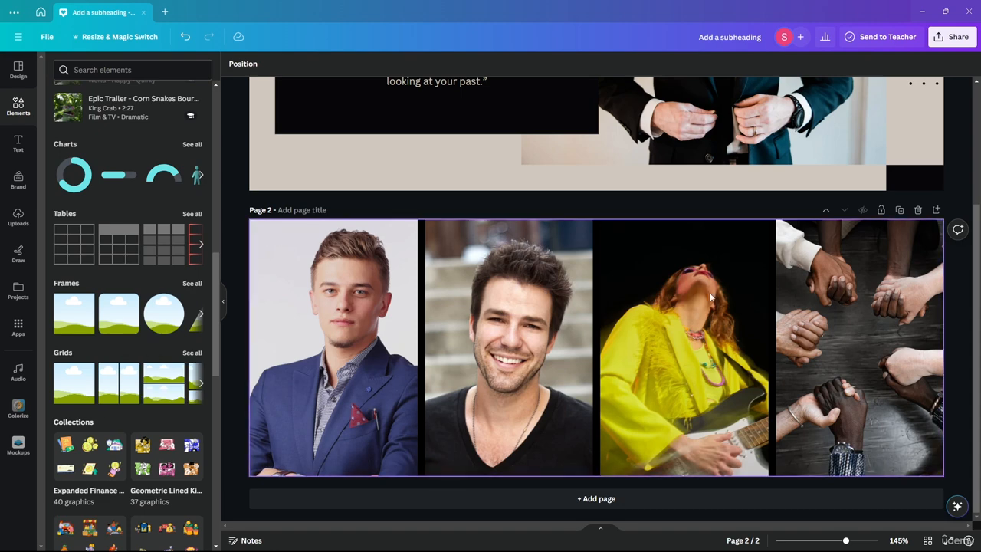
# Remove the background from the smiling man's photo in the grid's second column
pyautogui.doubleClick(516, 312)
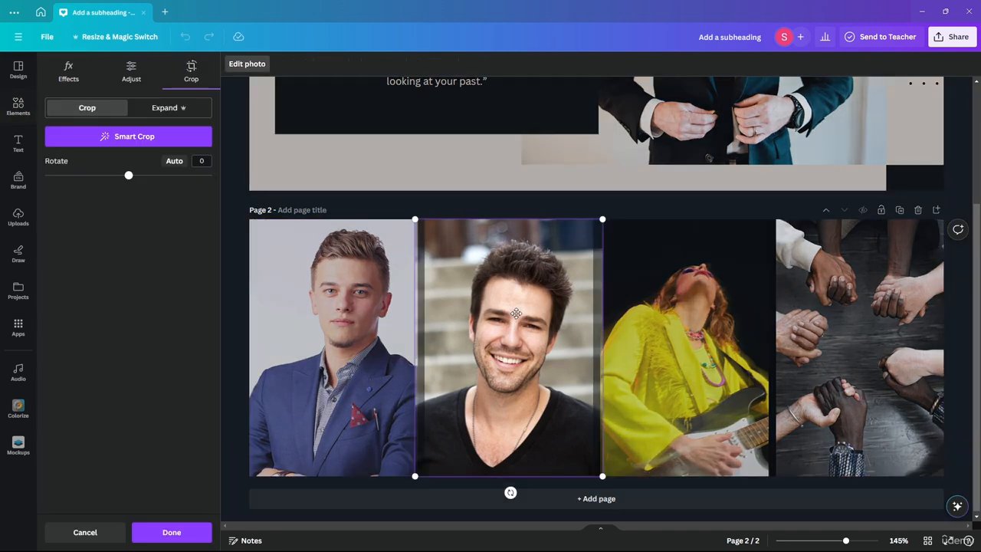
pyautogui.click(70, 71)
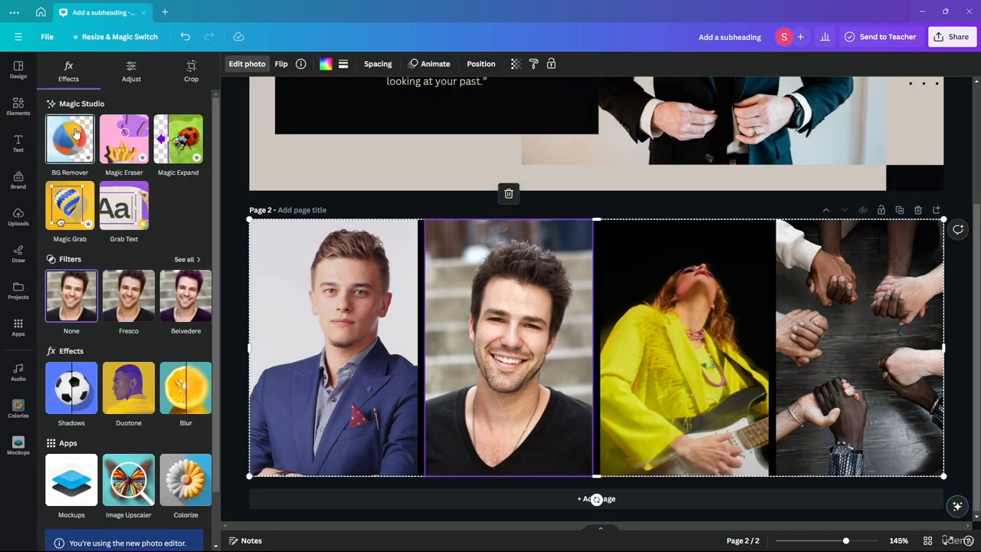
pyautogui.click(75, 136)
# Remove the background from the guitarist photo in the grid's third column and apply the cutout
pyautogui.click(702, 280)
pyautogui.doubleClick(702, 280)
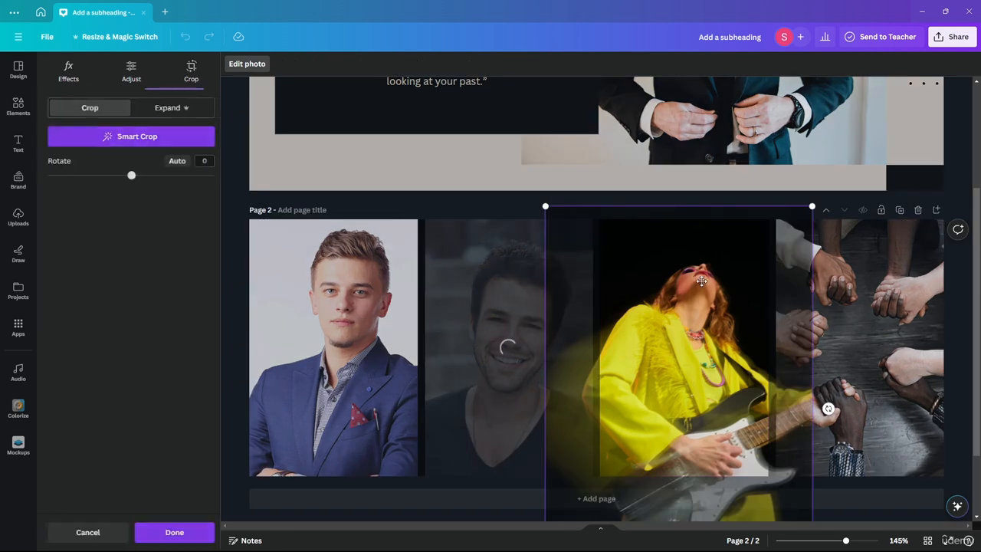
pyautogui.click(78, 78)
pyautogui.click(70, 138)
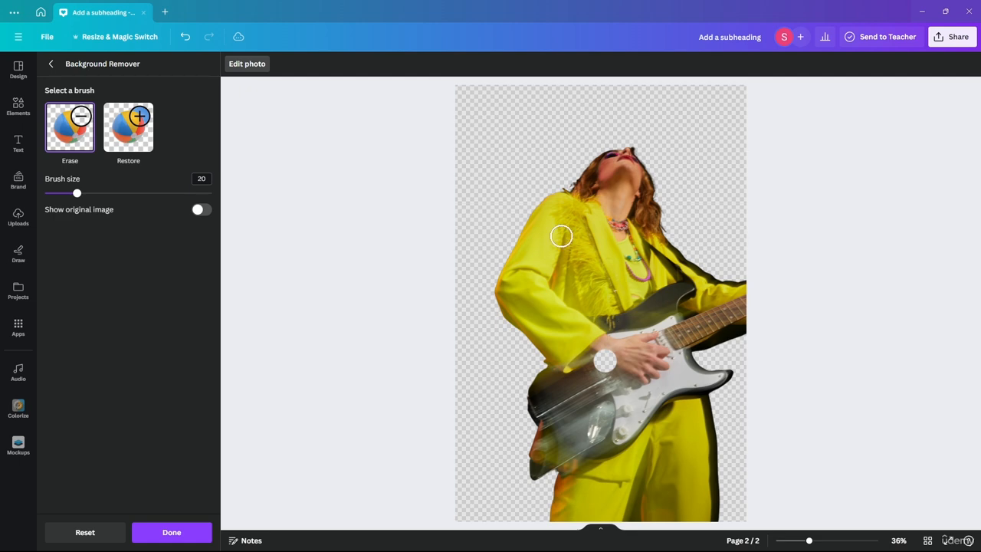
pyautogui.click(172, 532)
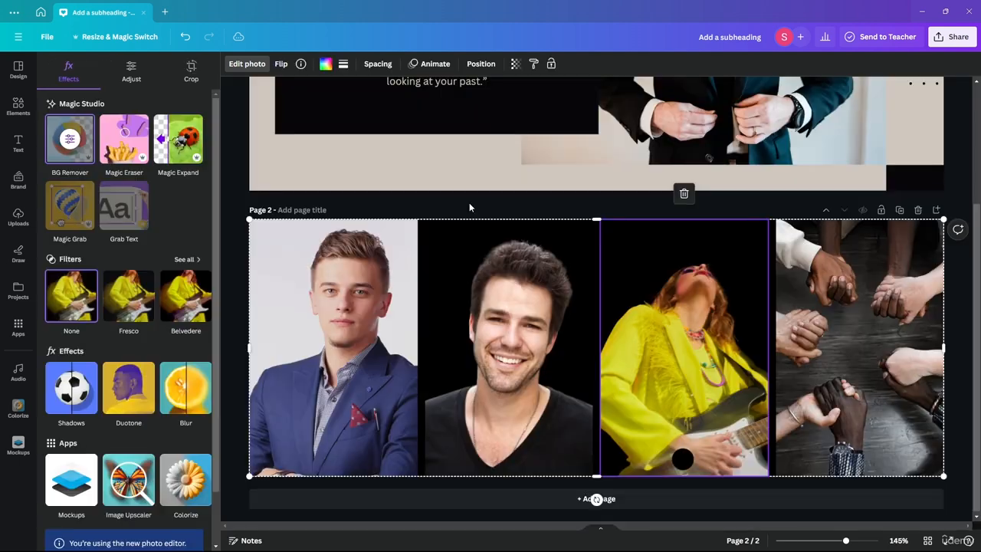
# Remove the background from the blue-suit photo in the grid's first column, apply the cutout and deselect the grid
pyautogui.doubleClick(325, 284)
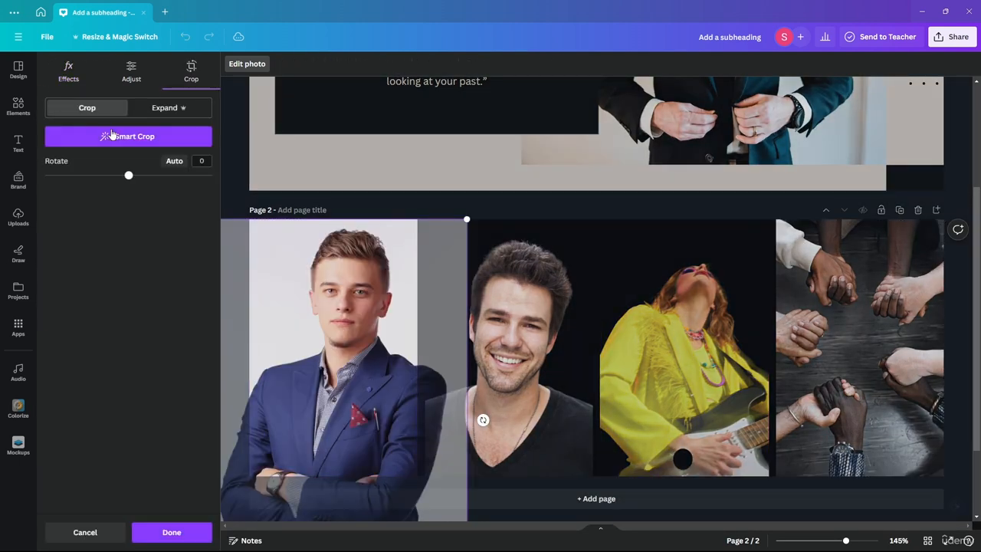
pyautogui.click(68, 70)
pyautogui.click(76, 143)
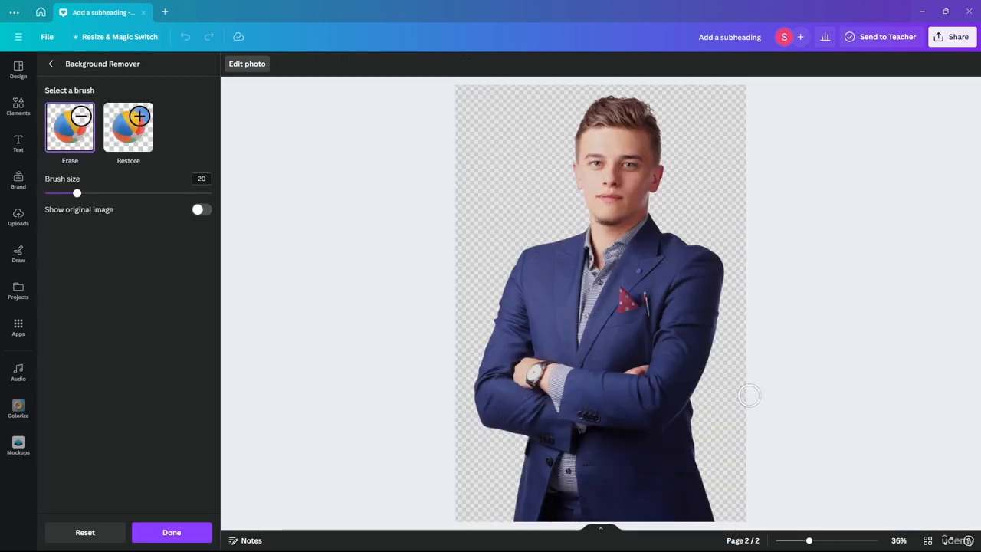
pyautogui.click(188, 526)
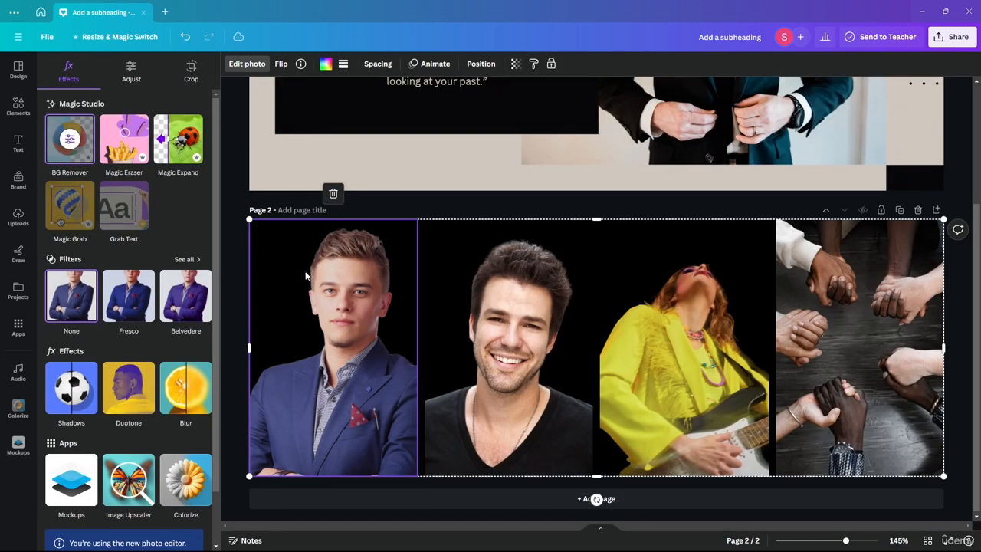
pyautogui.click(648, 196)
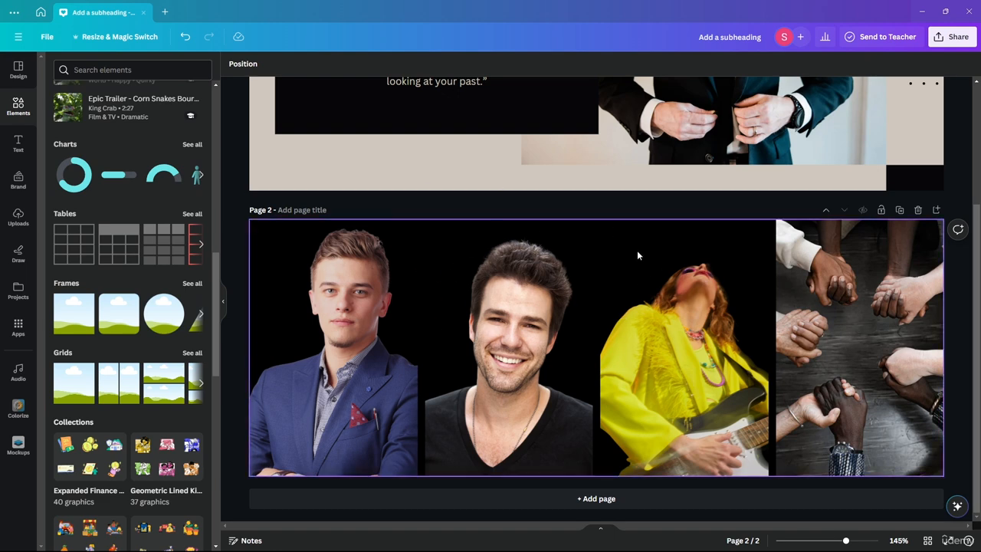
# Review both cover pages, comparing the quote layout on page 1 with the photo grid on page 2
pyautogui.scroll(1, 580, 316)
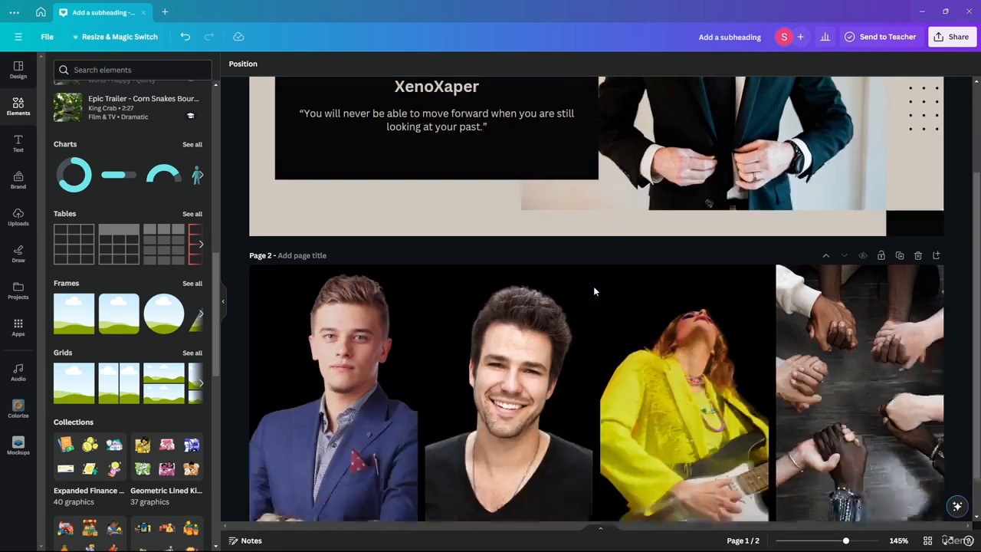
pyautogui.scroll(-1, 593, 286)
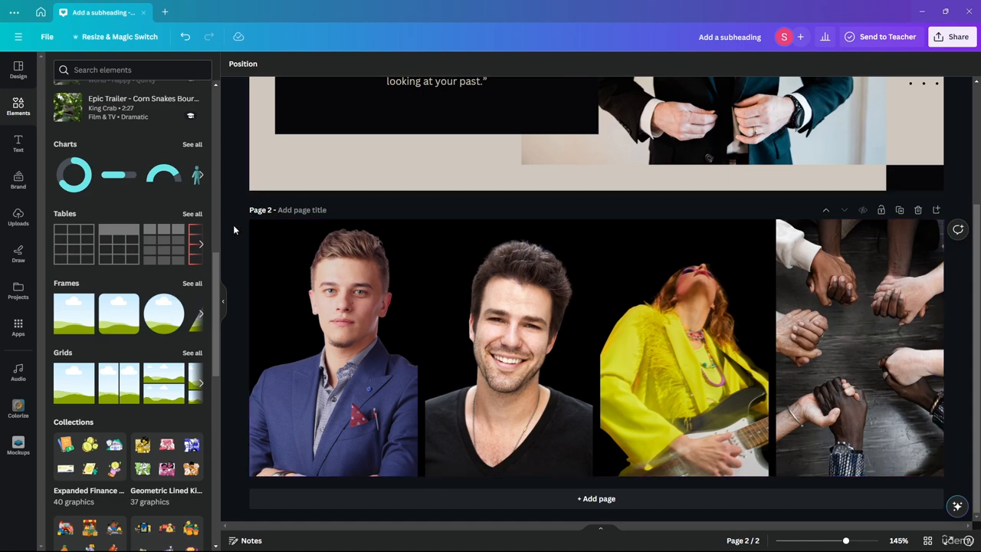
pyautogui.scroll(2, 361, 246)
pyautogui.scroll(-2, 480, 269)
pyautogui.scroll(4, 452, 262)
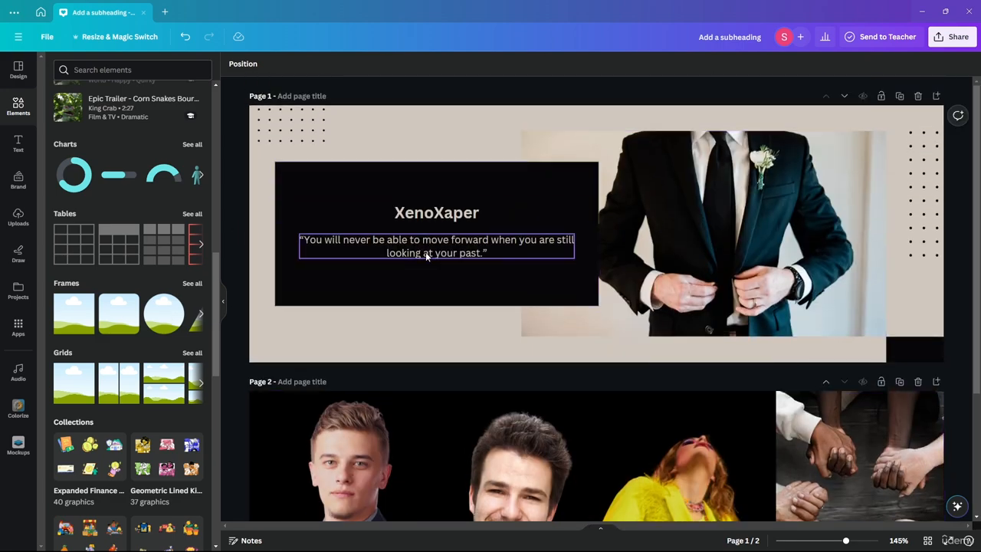
pyautogui.scroll(-3, 508, 186)
pyautogui.scroll(3, 478, 284)
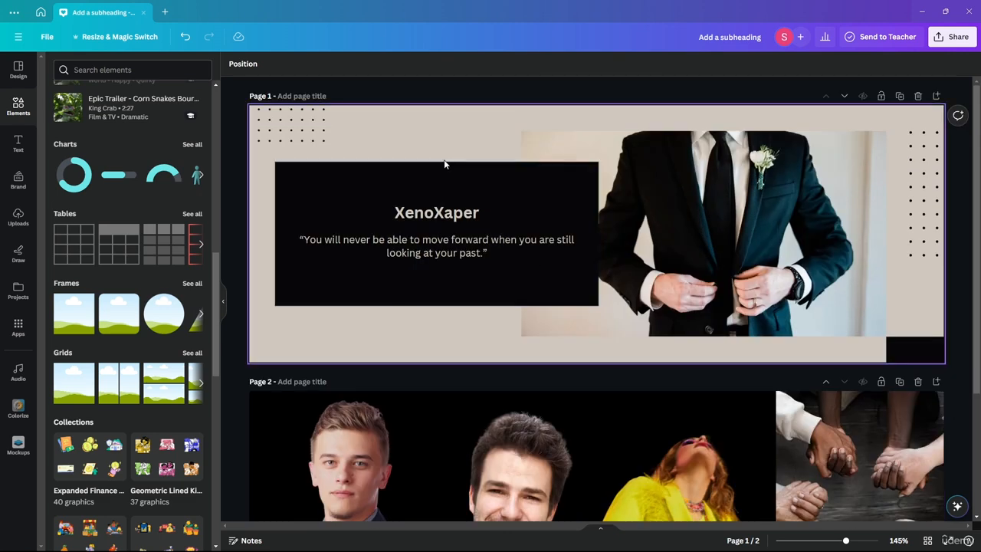
pyautogui.scroll(-3, 230, 202)
pyautogui.click(307, 230)
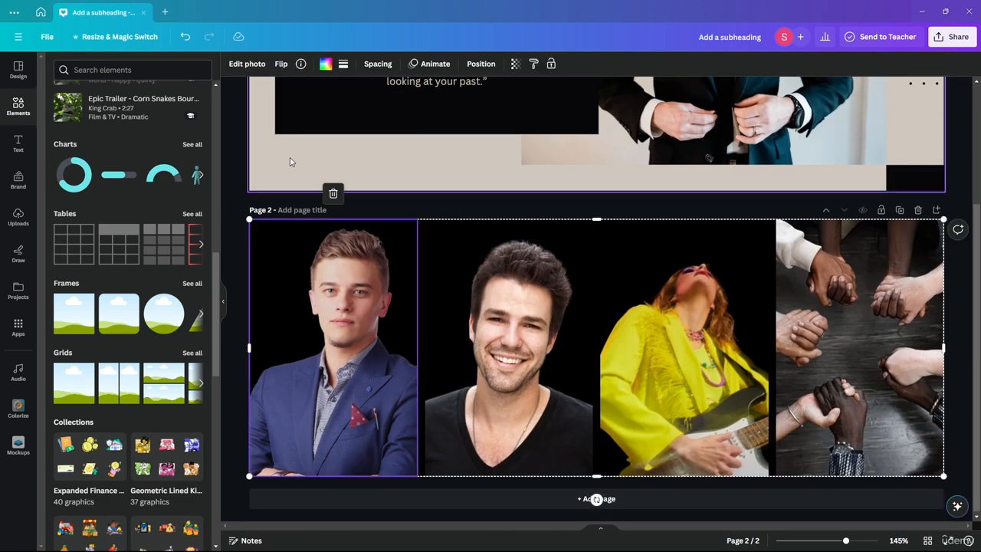